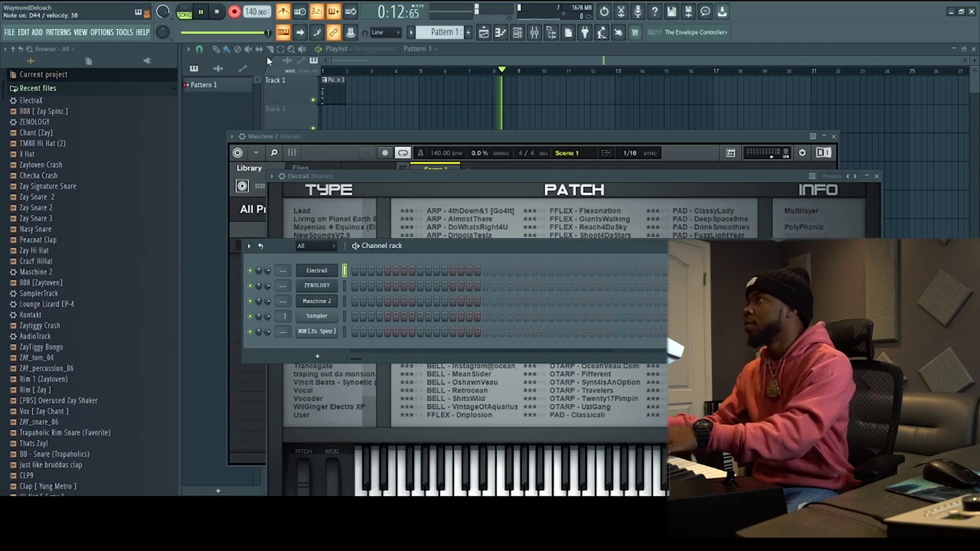
- Finish recording the ElectraX melody, play it back and close the open plugin windows
key("space")
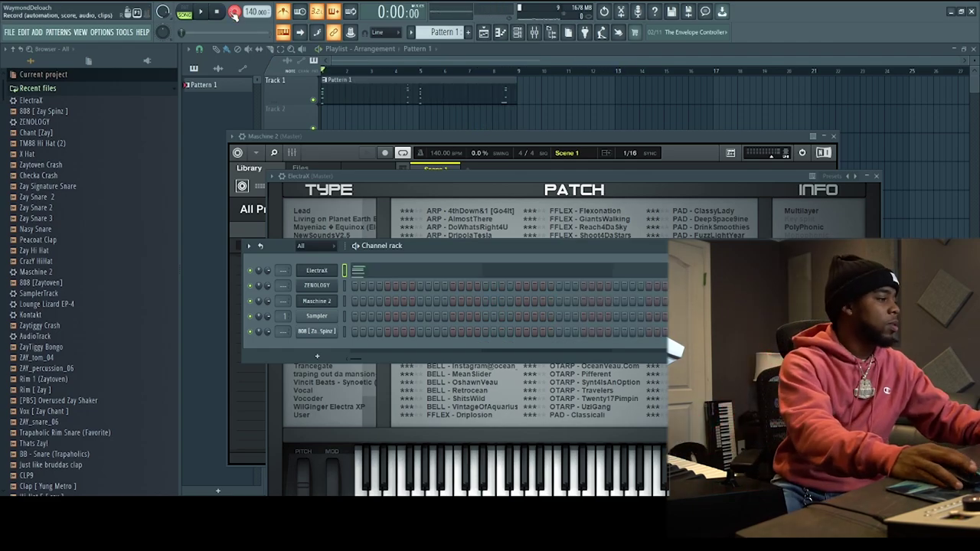
key("space")
key("F12")
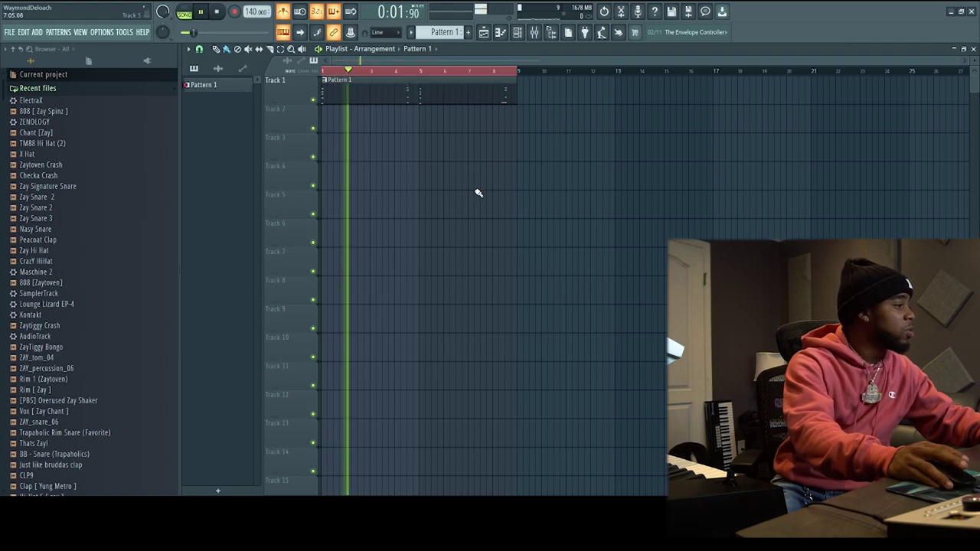
- Record a drum pattern in Maschine 2 over the looping melody, using hi-hat, snare, crash and chant sounds
left_click(517, 32)
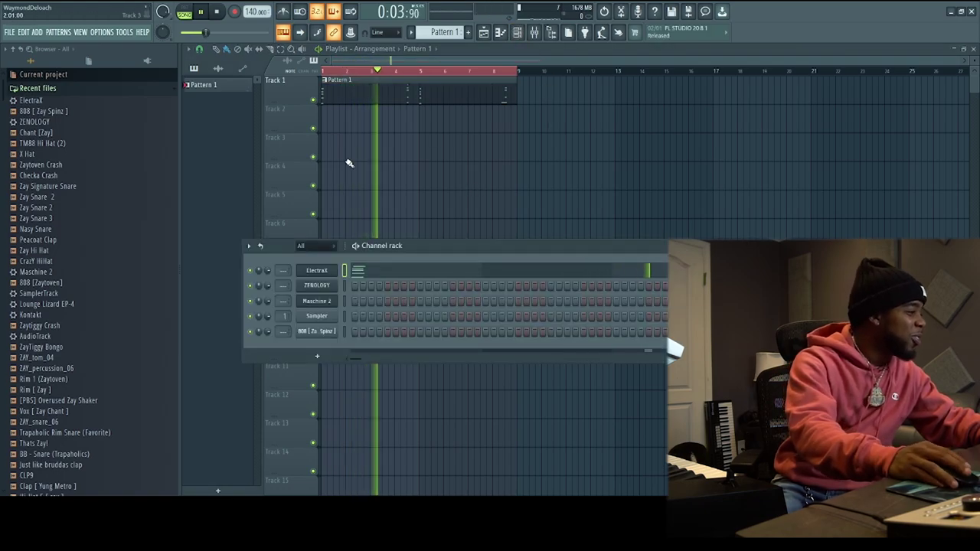
left_click(316, 301)
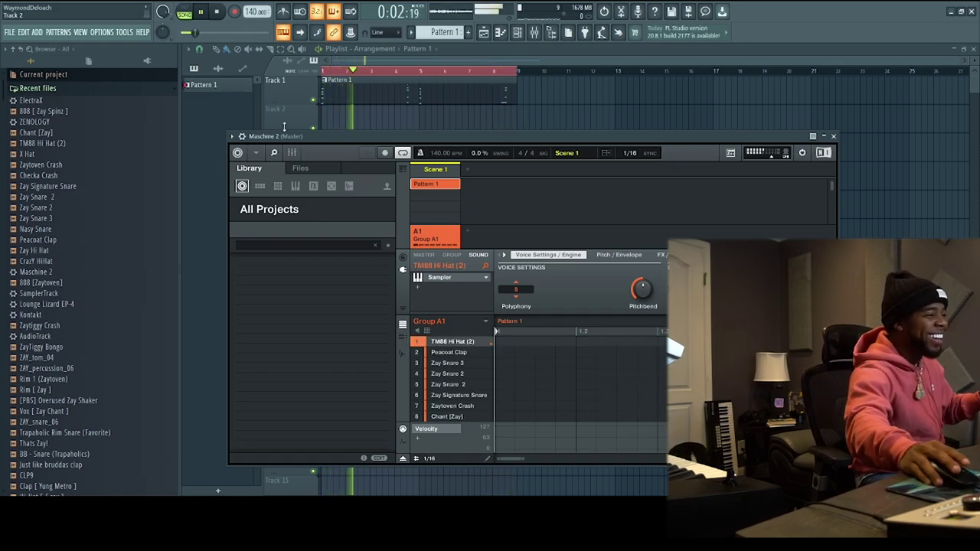
left_click(218, 13)
left_click(198, 12)
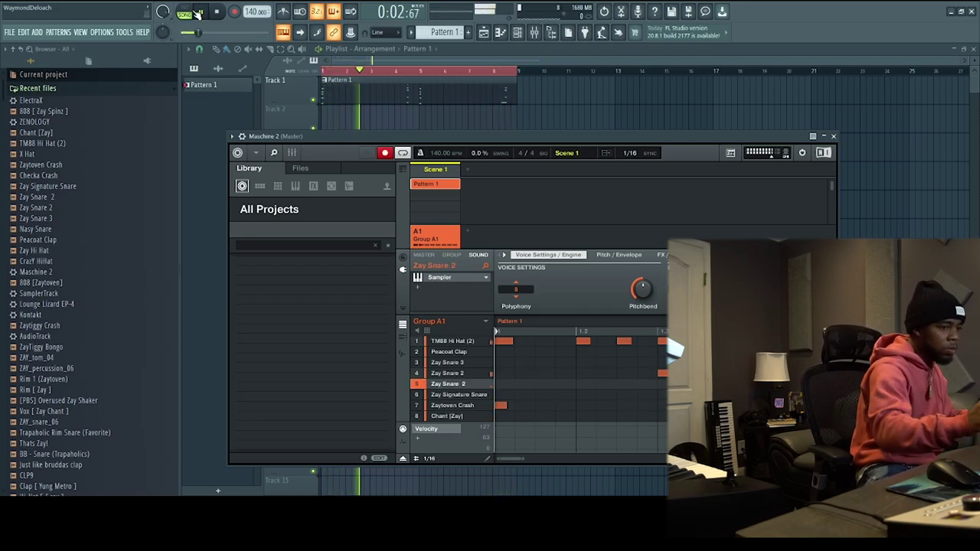
left_click(202, 13)
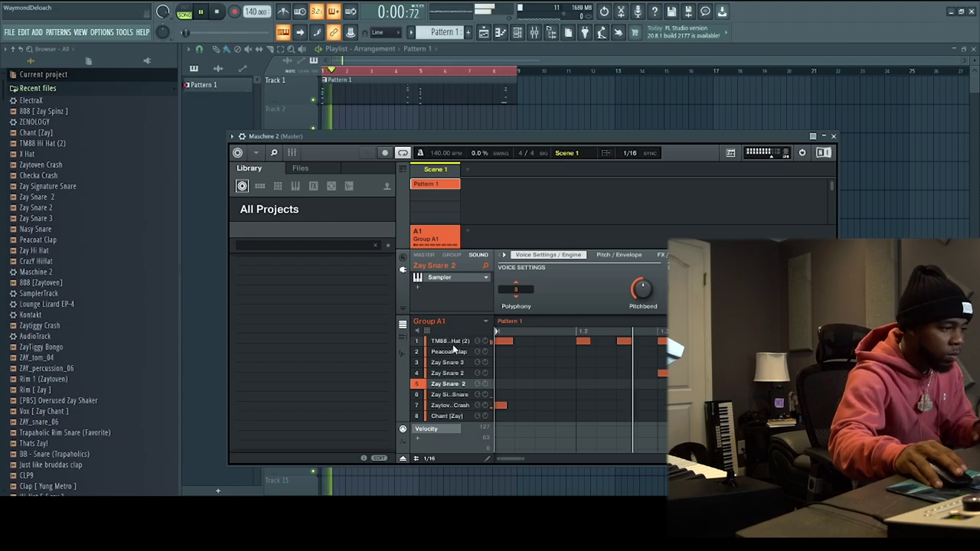
left_click_drag(525, 459, 597, 460)
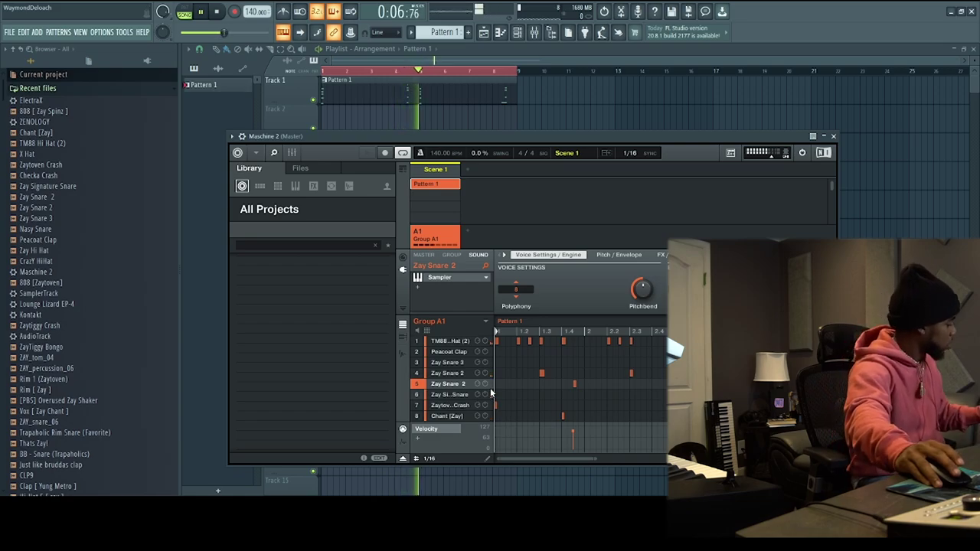
left_click(471, 363)
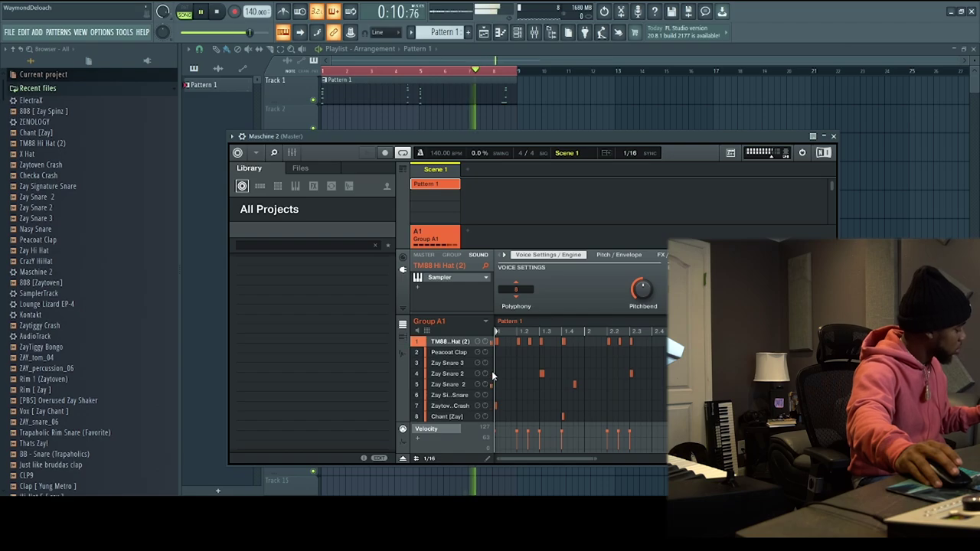
- Record a bass line on the 808 [Zay Spinz] channel over the loop, disarm recording and play it back
key("F6")
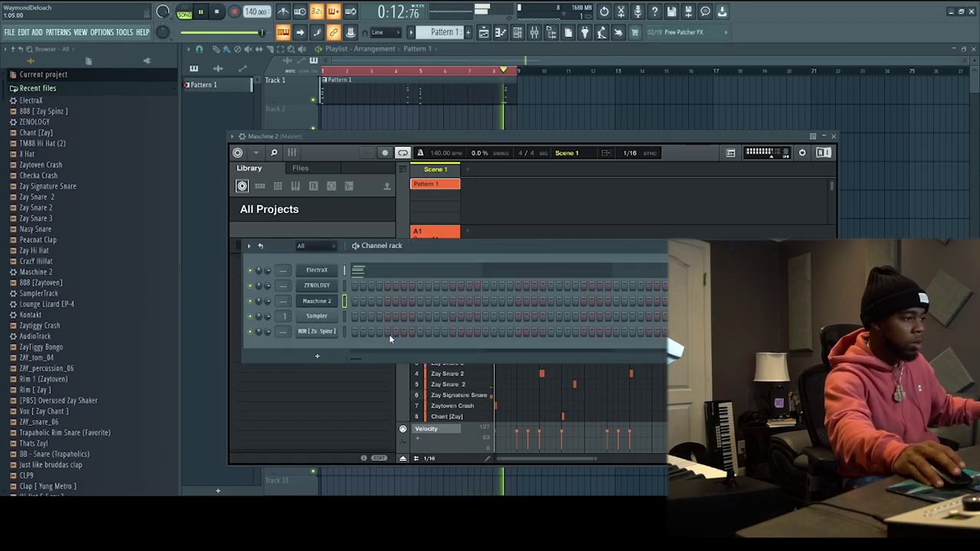
key("space")
left_click(344, 332)
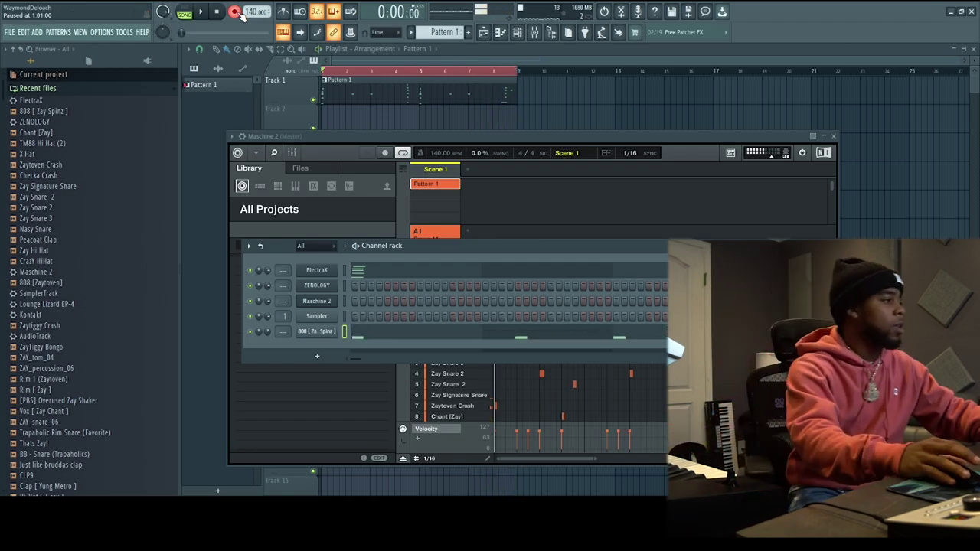
left_click(239, 13)
key("space")
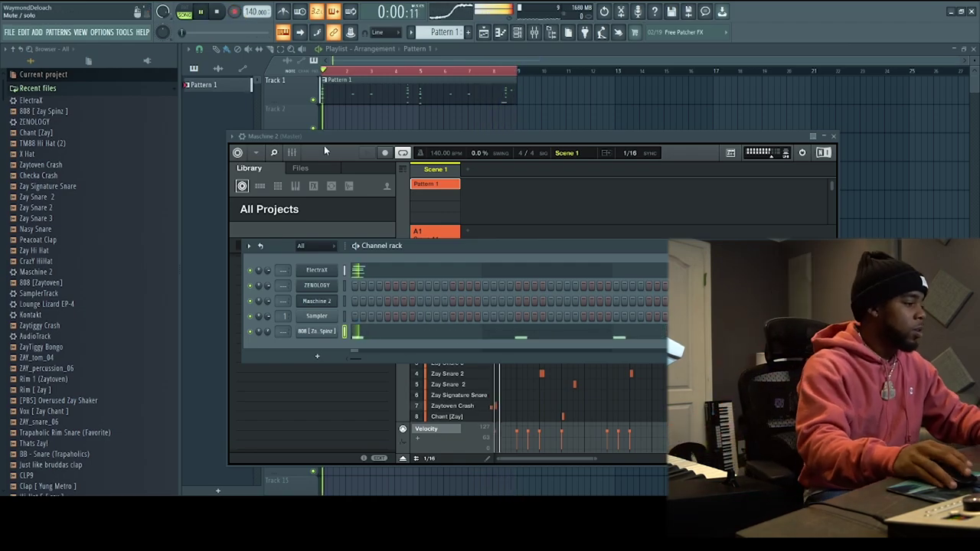
- Open the 808 line in the piano roll and examine the 808 channel's sample and miscellaneous settings
left_click(392, 333)
key("space")
key("F6")
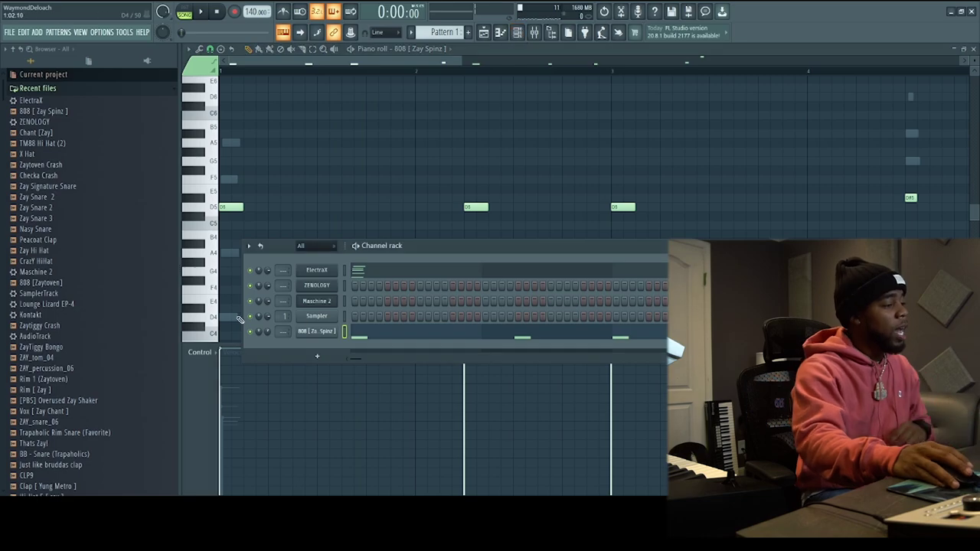
left_click(318, 335)
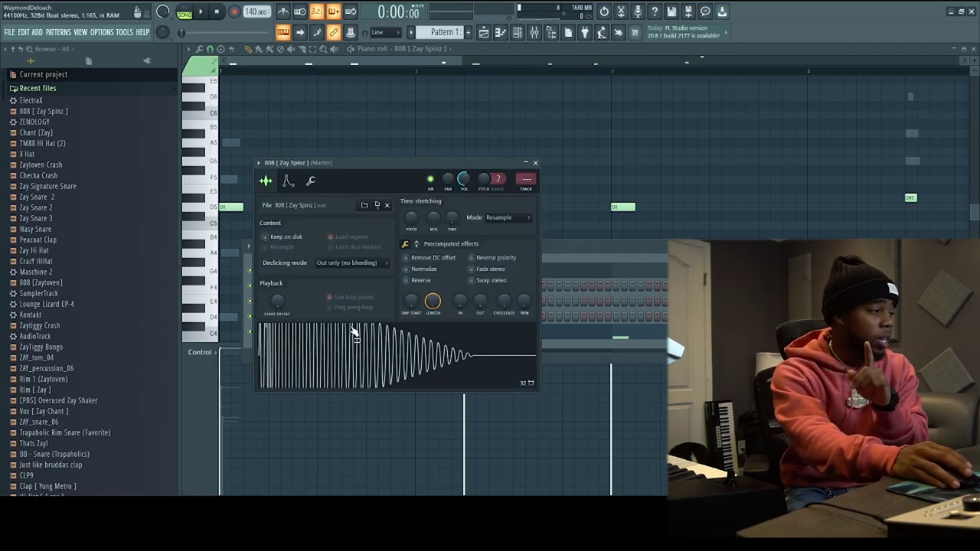
left_click(311, 181)
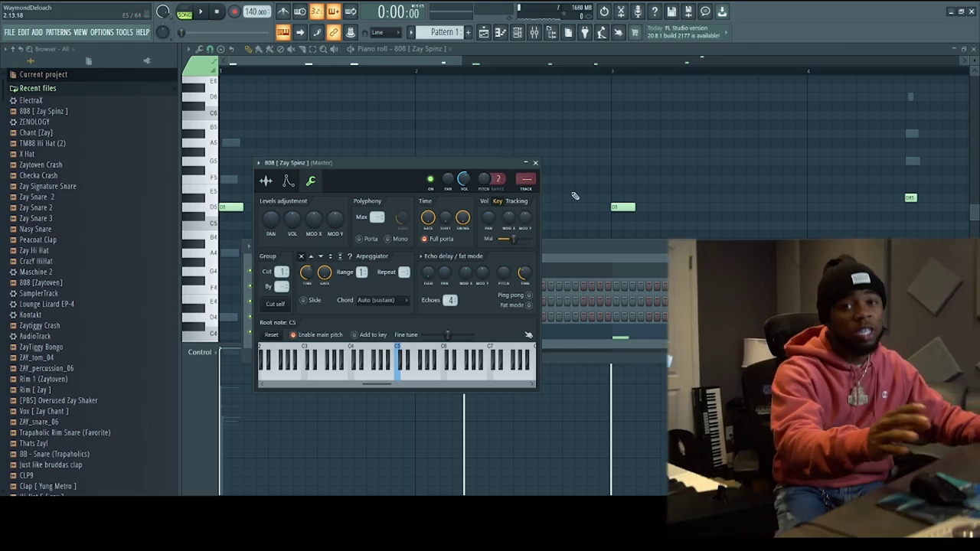
key("Escape")
- Try a two-step D6 note at step 15 of bar 2 in the 808 line and audition it
key("space")
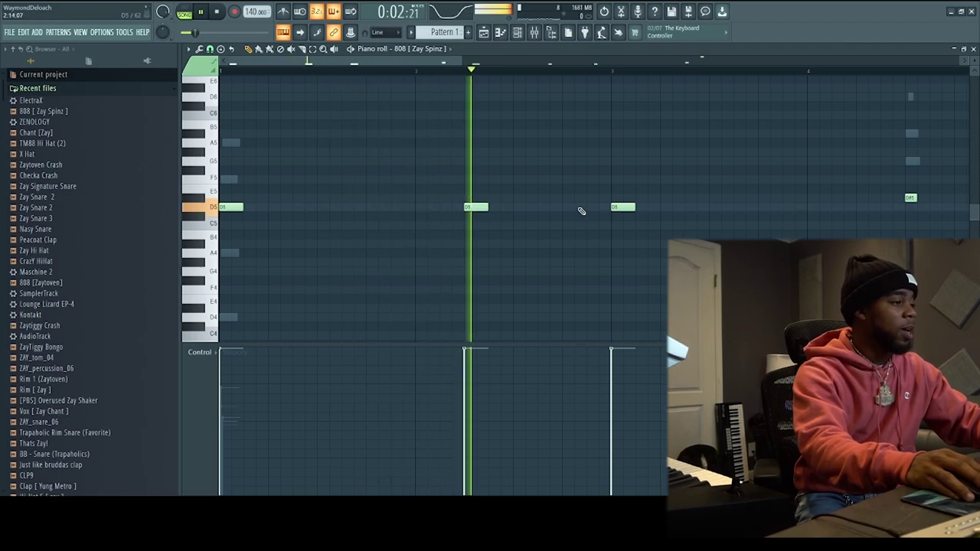
key("space")
left_click_drag(602, 120, 587, 154)
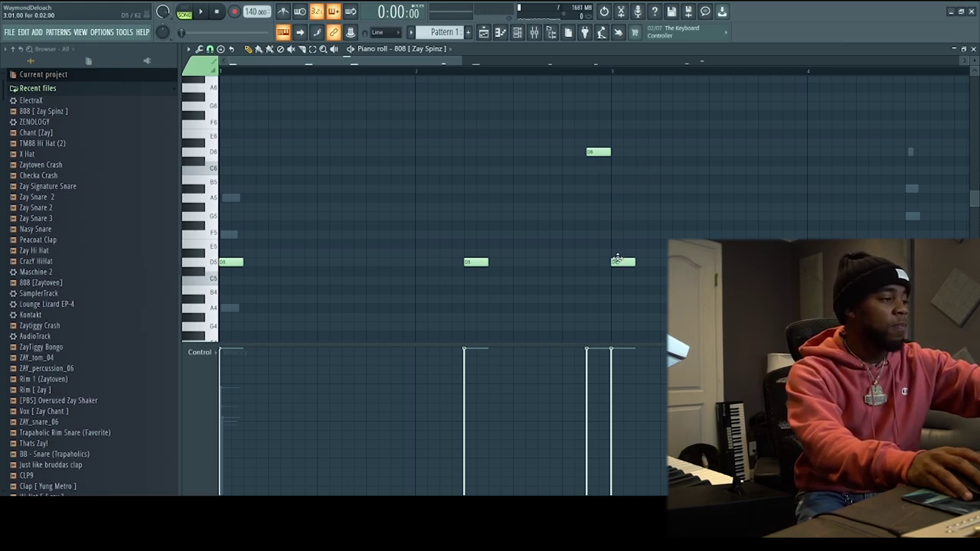
key("space")
key("space")
key("space")
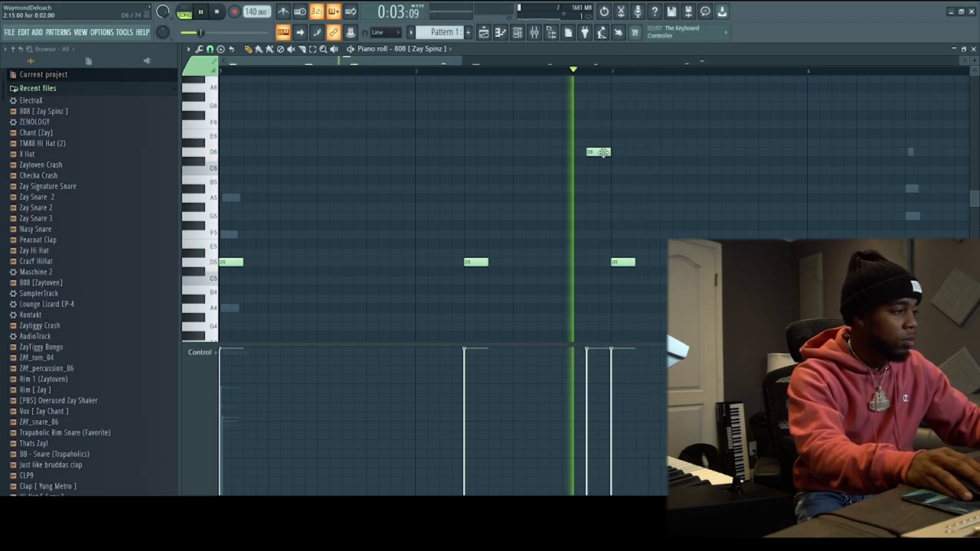
- Replay the 808 line while re-placing the D6 note just before bar 3, and delete that note
key("space")
key("space")
left_click(608, 154)
key("space")
right_click(613, 154)
left_click(597, 154)
key("space")
key("space")
right_click(602, 155)
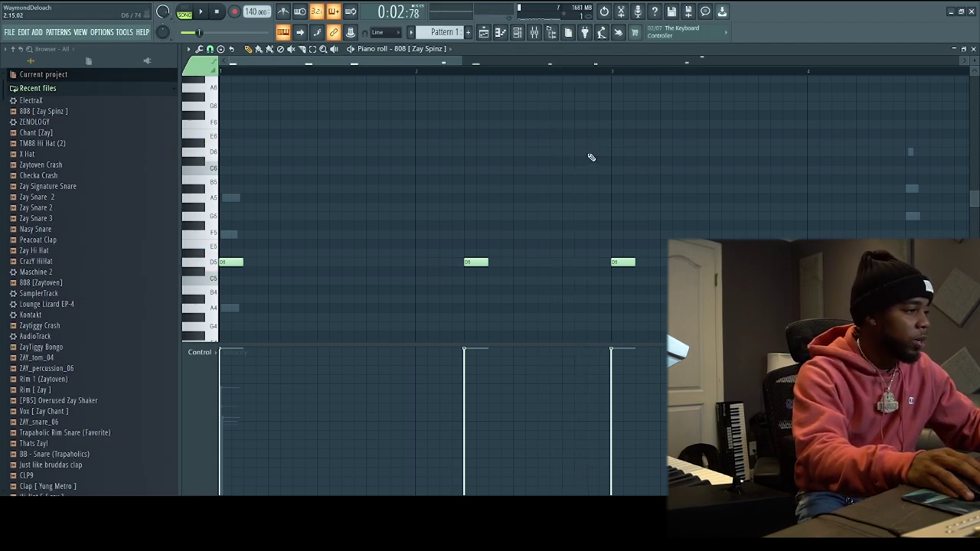
- Audition D6 at the end of bar 2 again and try it earlier, at step 13 of bar 2
key("space")
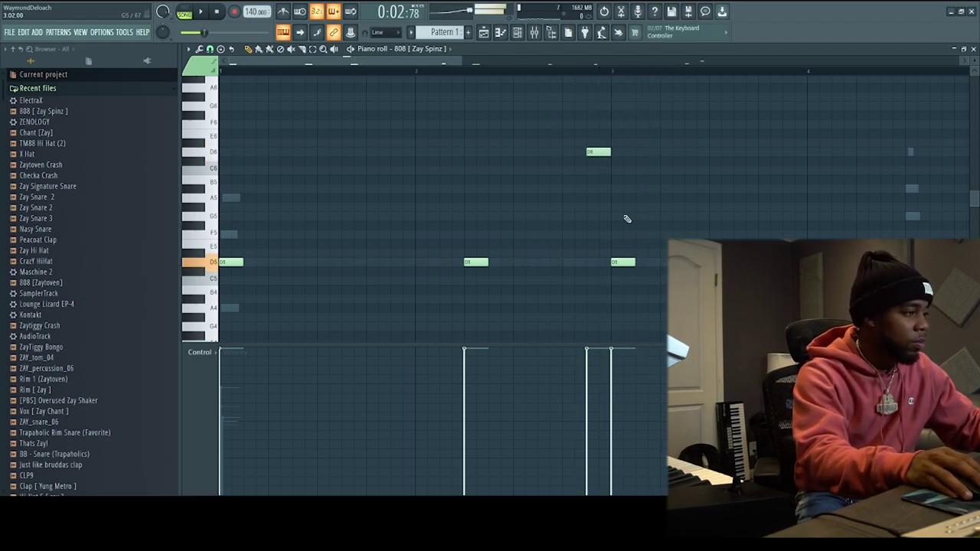
key("space")
key("space")
key("space")
right_click(599, 154)
left_click(598, 154)
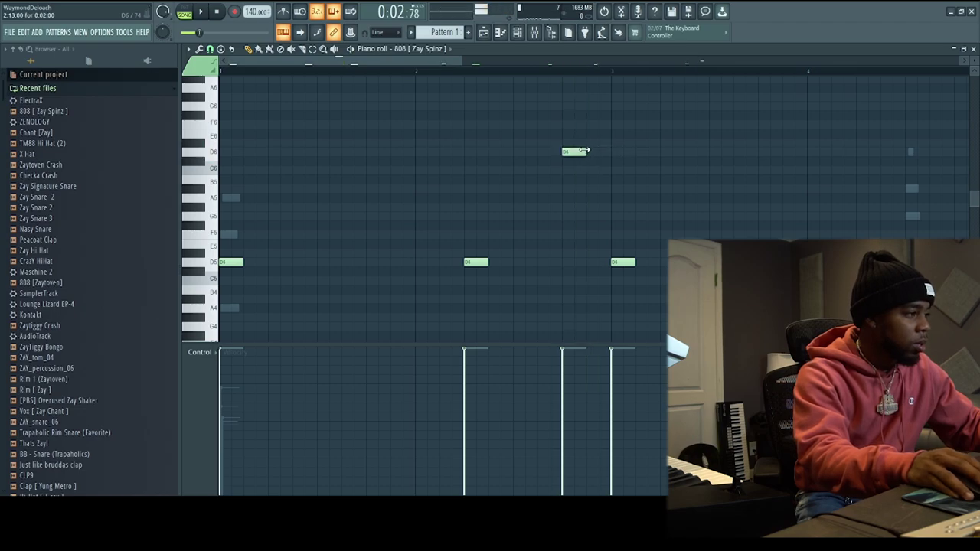
- Try two back-to-back D6 notes leading into bar 3, audition them and remove both
left_click(598, 159)
key("space")
key("space")
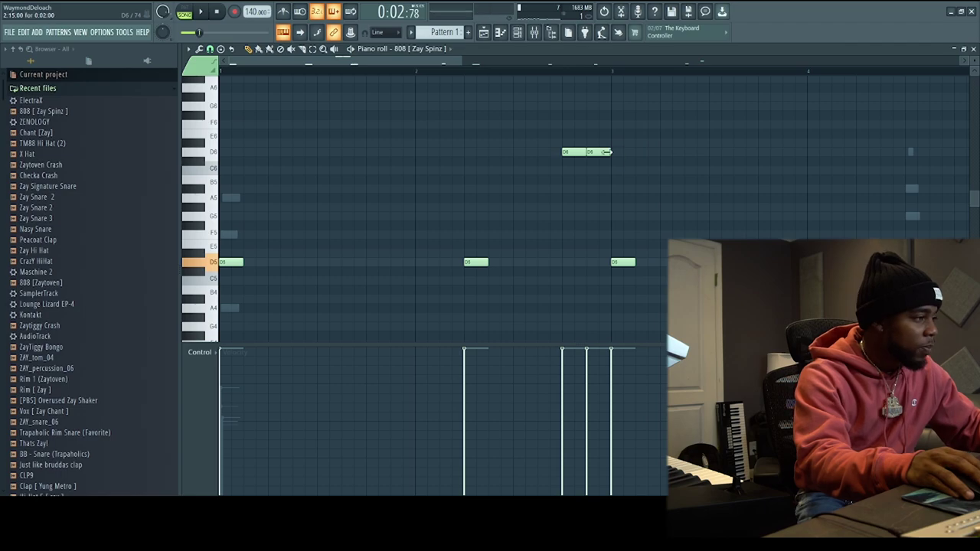
right_click(607, 151)
right_click(585, 154)
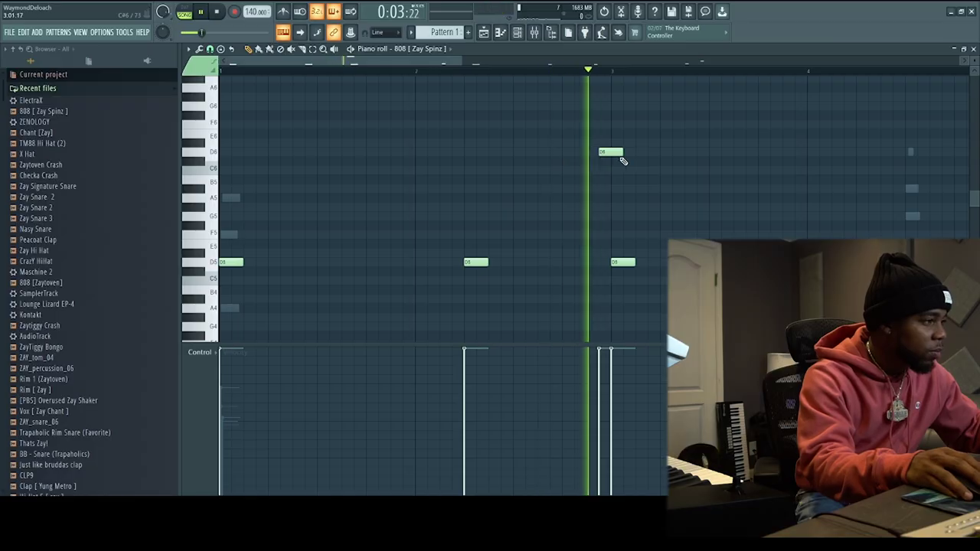
- Delete the D6 note overlapping bar 3 and try other notes before it, including D6 at step 15 of bar 2
right_click(617, 153)
key("space")
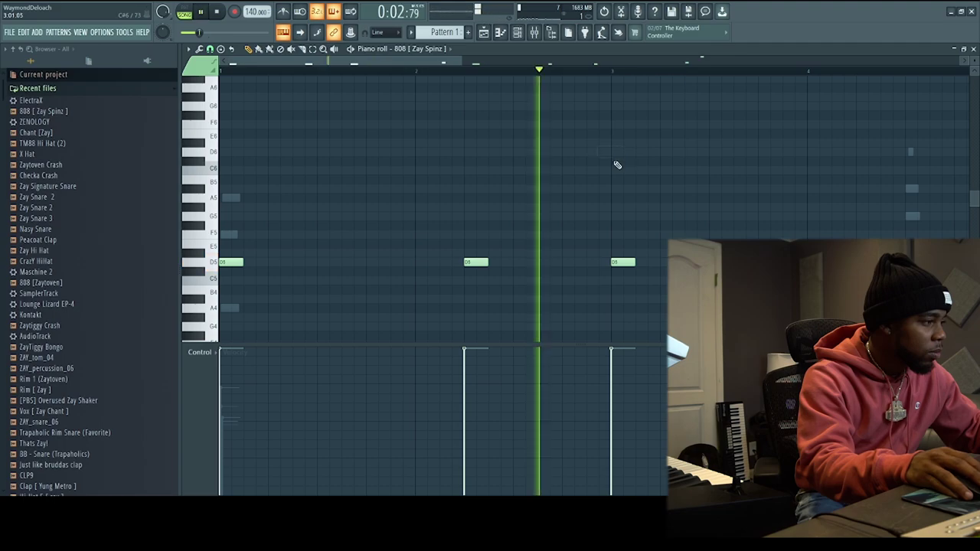
key("space")
left_click(584, 281)
key("space")
right_click(586, 281)
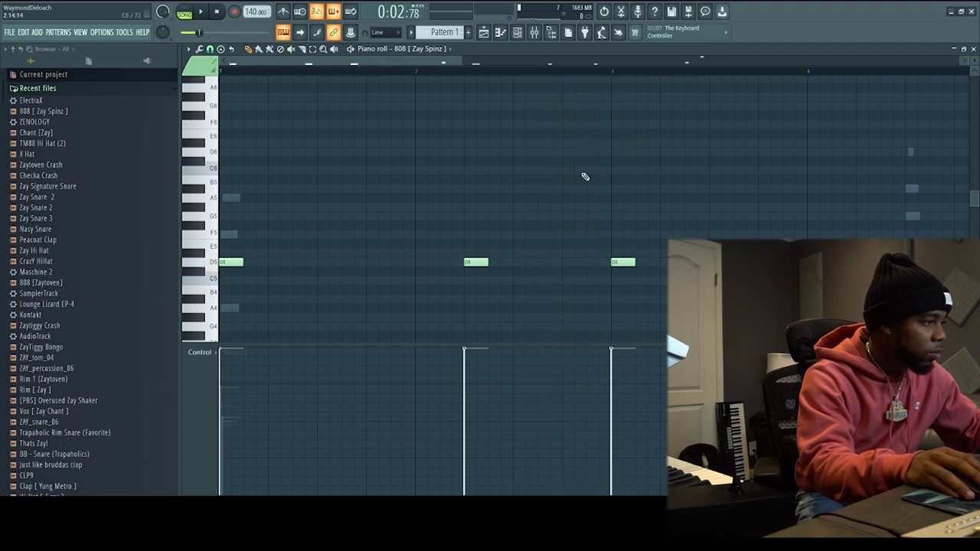
key("space")
left_click(591, 152)
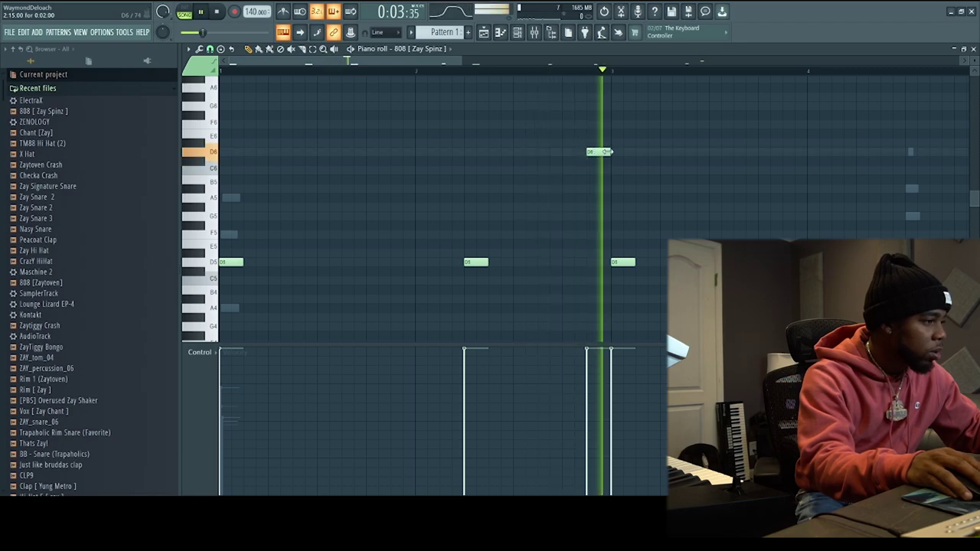
- Add an A#5 note at step 7 of bar 4 and a D5 note at step 13 of bar 5 to the 808 line
left_click(887, 216)
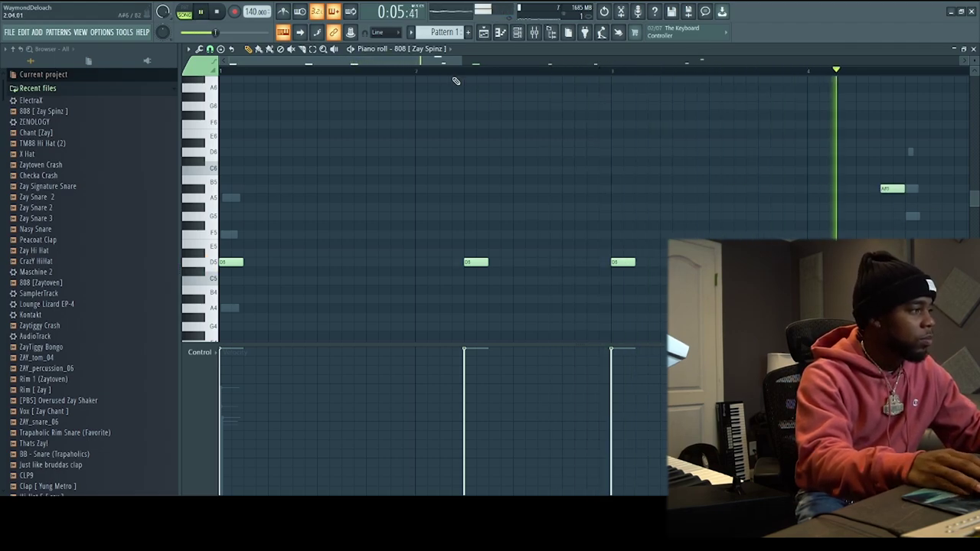
left_click_drag(437, 61, 657, 119)
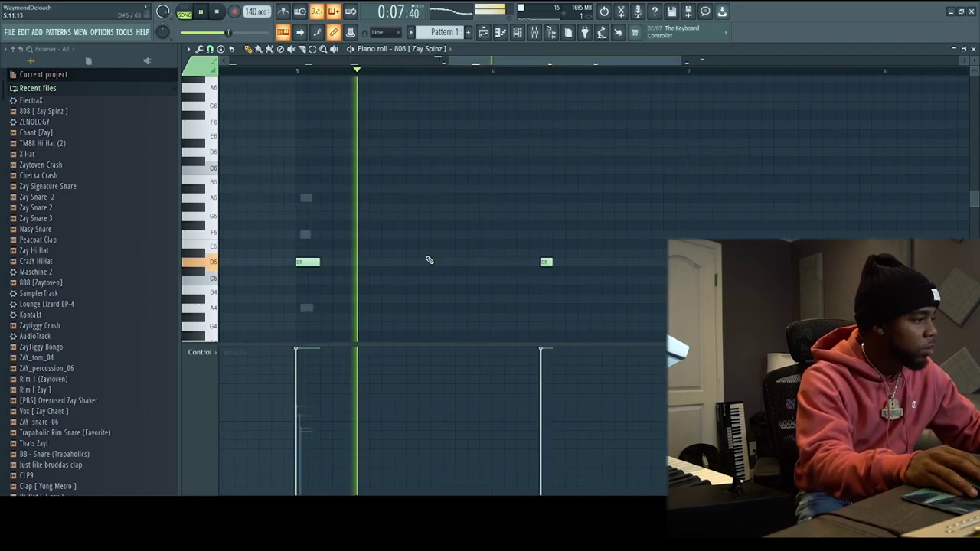
left_click(448, 264)
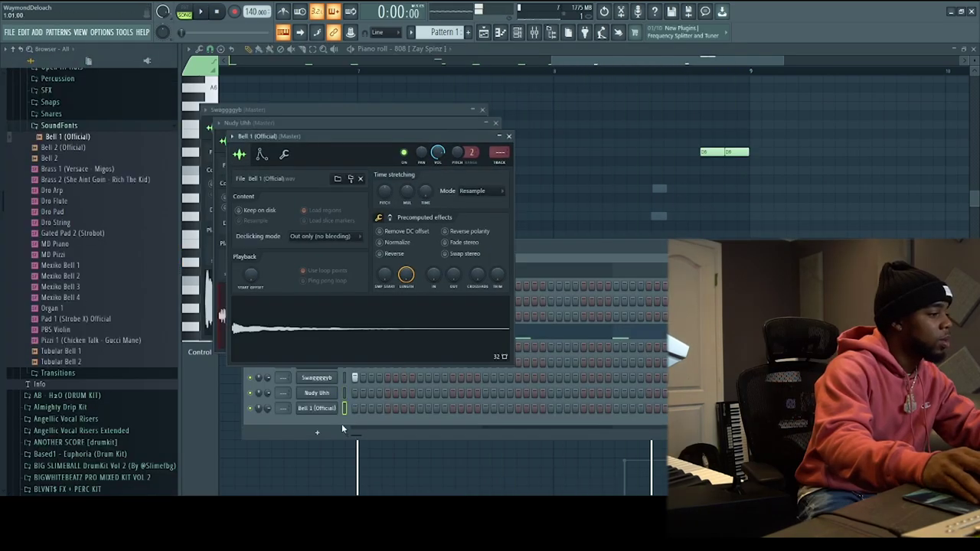
- In the Bell 1 (Official) piano roll, draw D5 at the start of bar 1, D5 at step 5 of bar 2 and A4 at bar 3
left_click(343, 427)
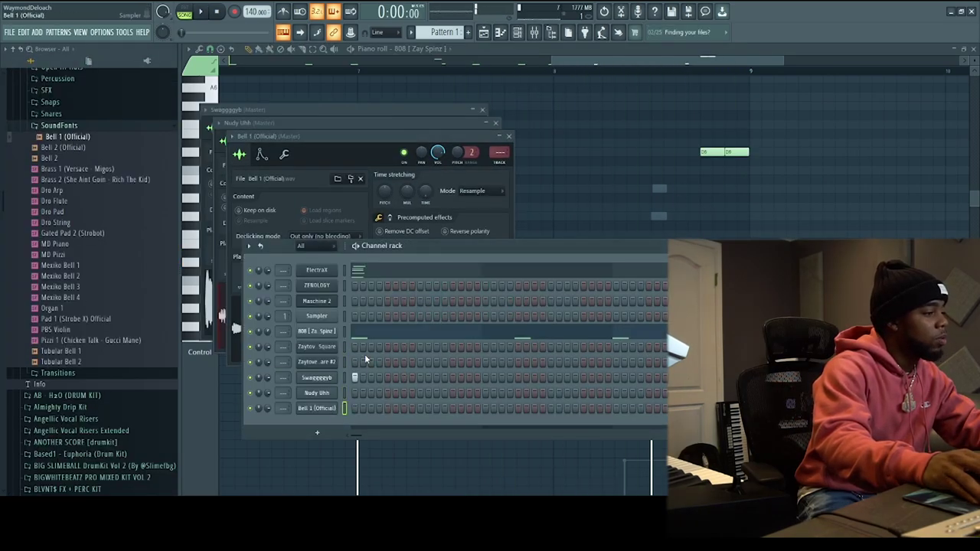
key("F7")
left_click_drag(594, 61, 31, 219)
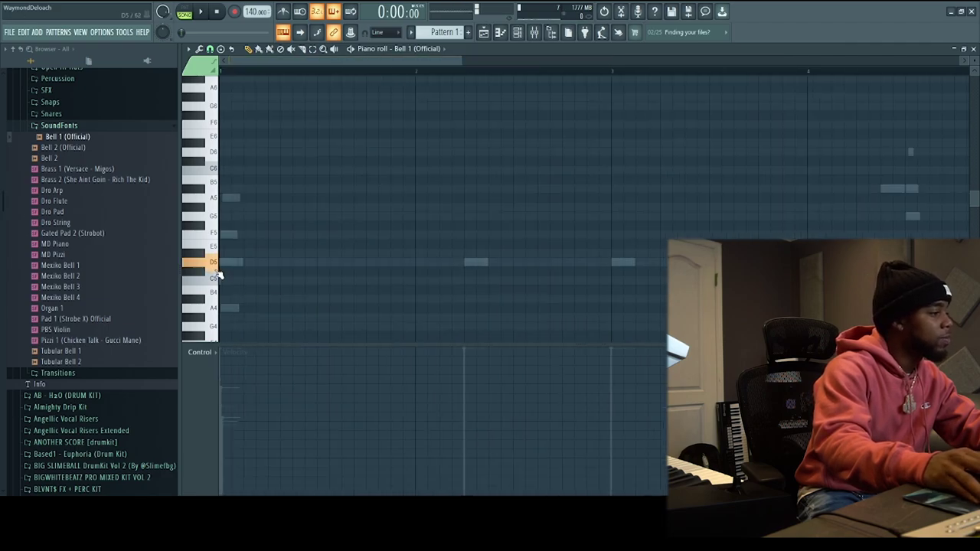
key("space")
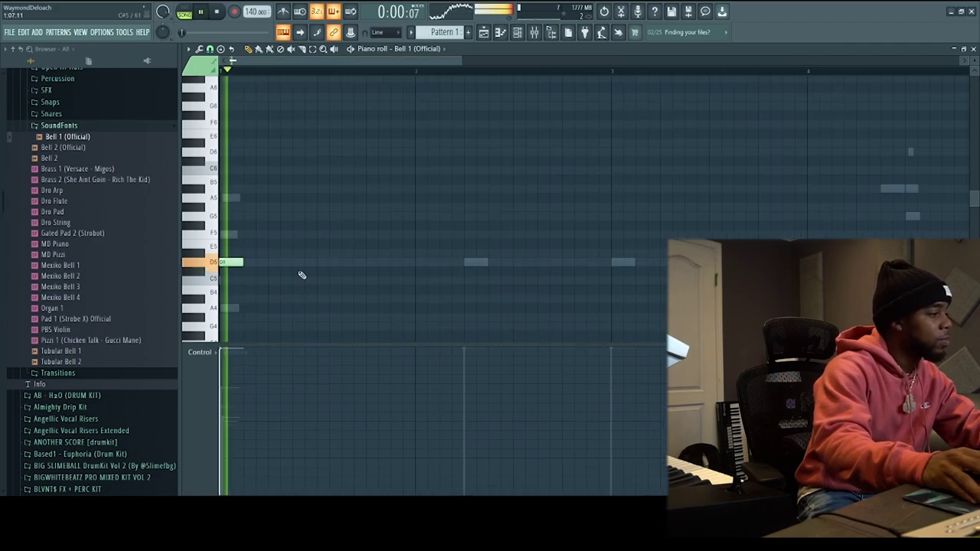
left_click(467, 266)
left_click(613, 307)
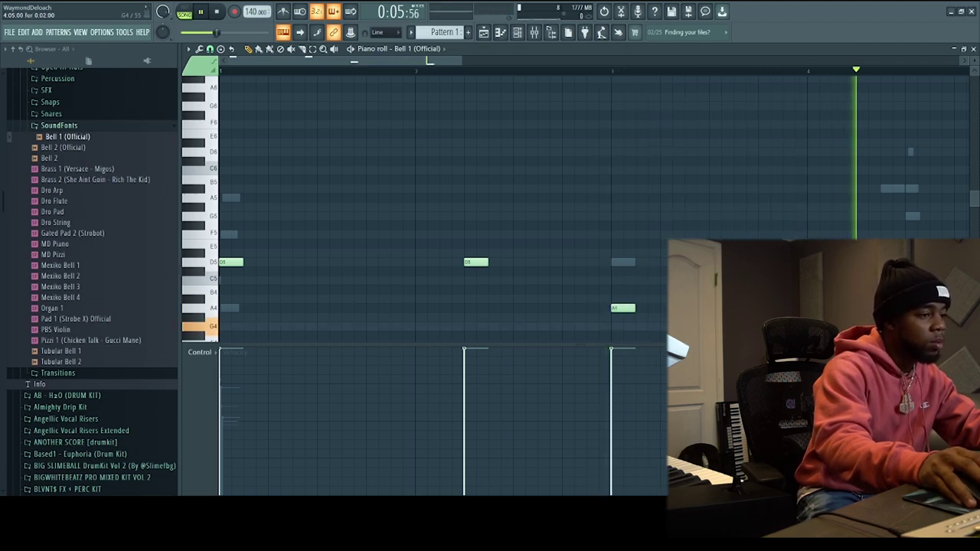
- Extend the bell line with A#4 at step 13 of bar 4 and A4 at bar 5, and lower the bell channel's volume to about 54%
left_click_drag(432, 61, 653, 129)
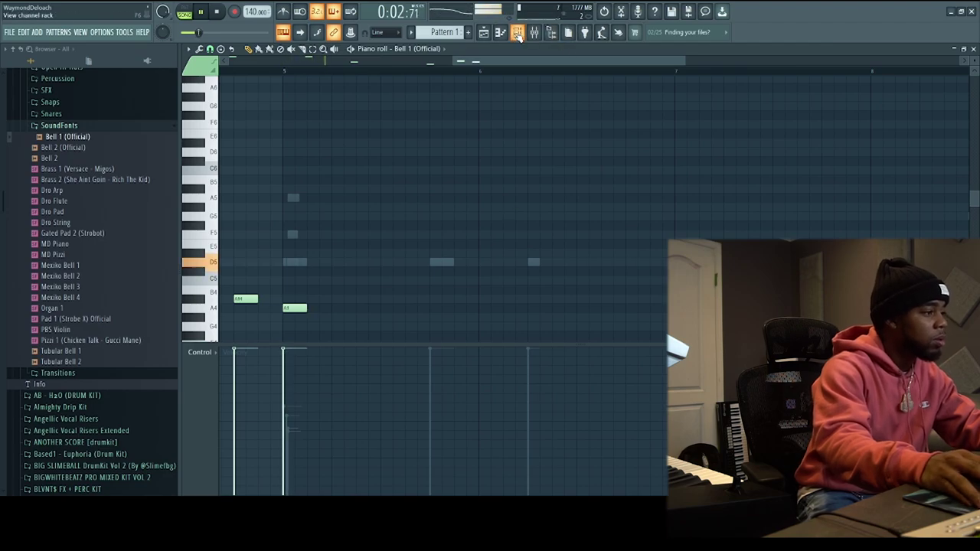
left_click(517, 34)
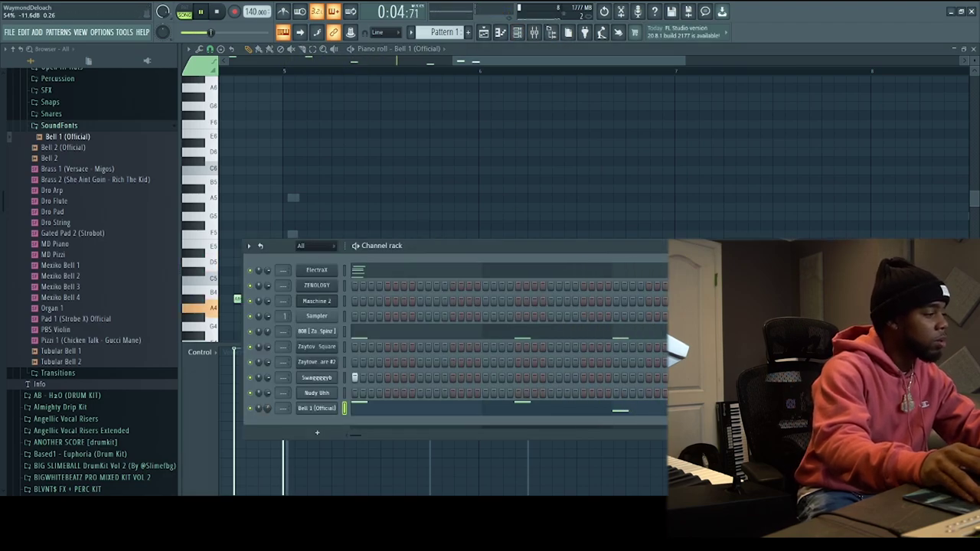
right_click(375, 189)
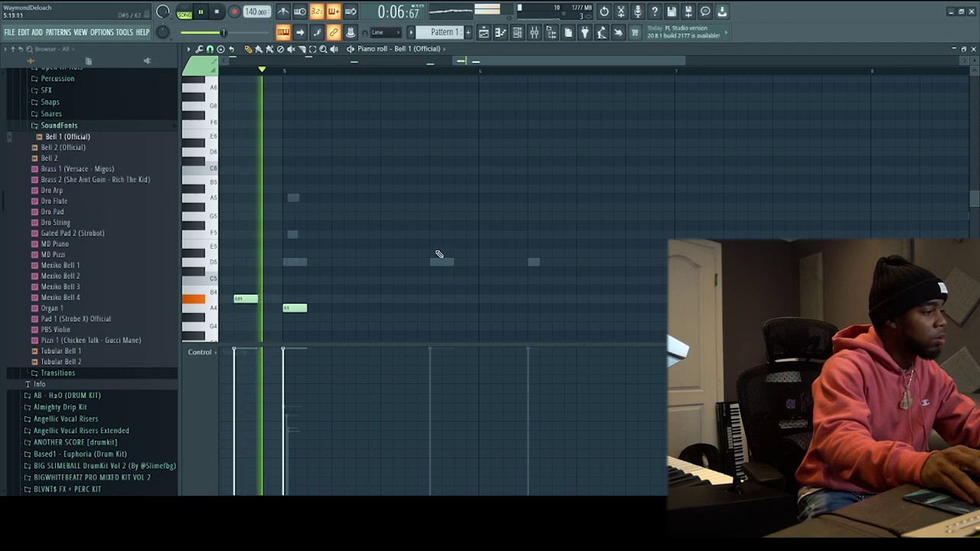
- Add A4 at step 5 of bar 6, A4 at bar 7 and A#4 at step 9 of bar 8 to the bell line
left_click(531, 309)
left_click_drag(596, 61, 729, 72)
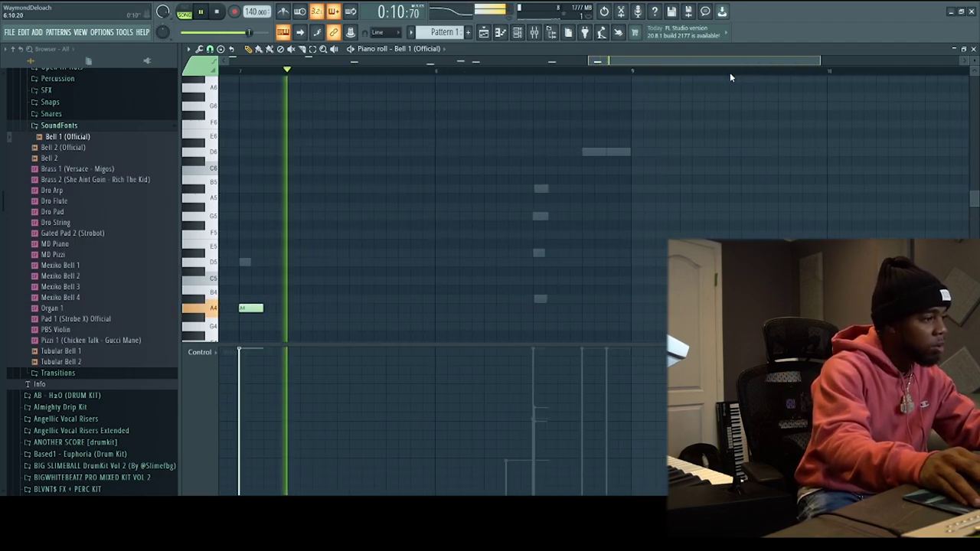
left_click(528, 300)
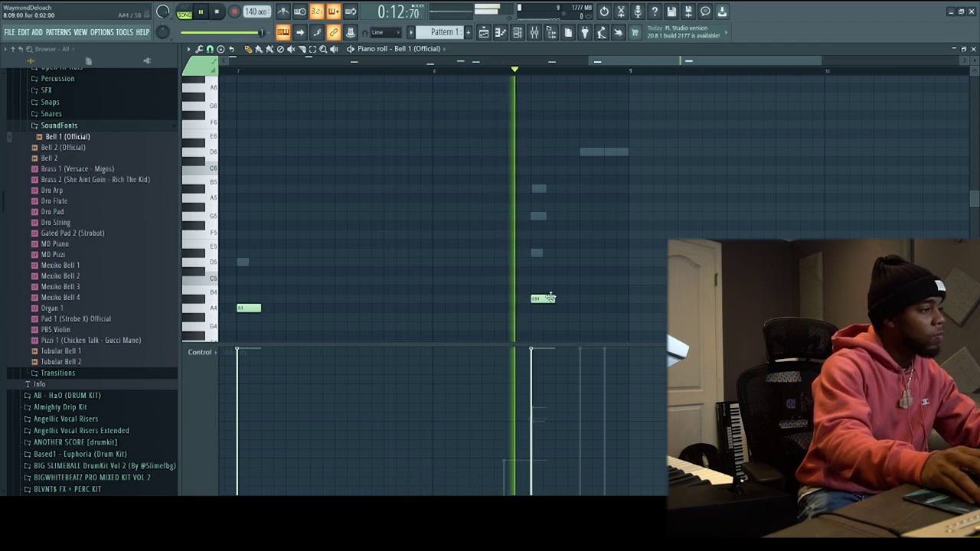
- Record a piano part from the keyboard on the Kontakt channel loaded with NOIRE Pure
key("F6")
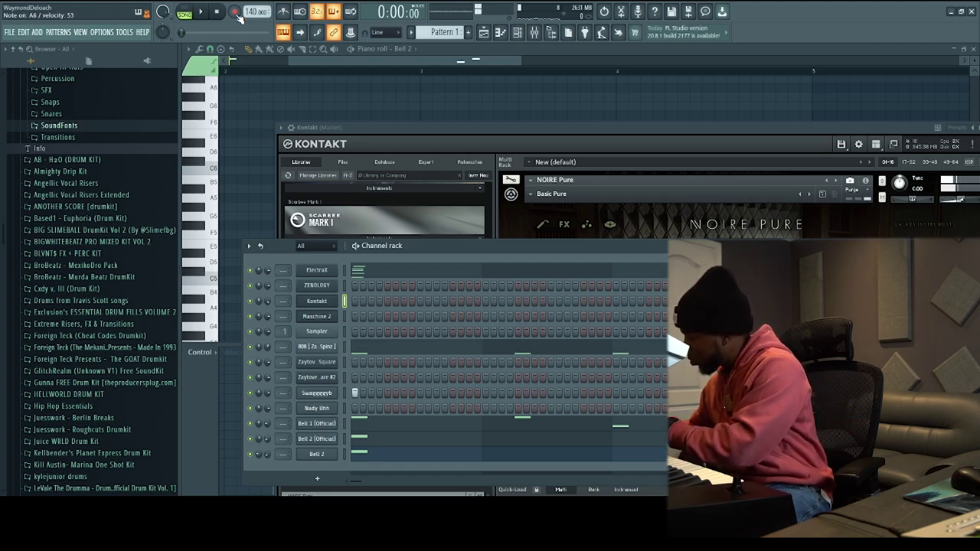
key("space")
key("space")
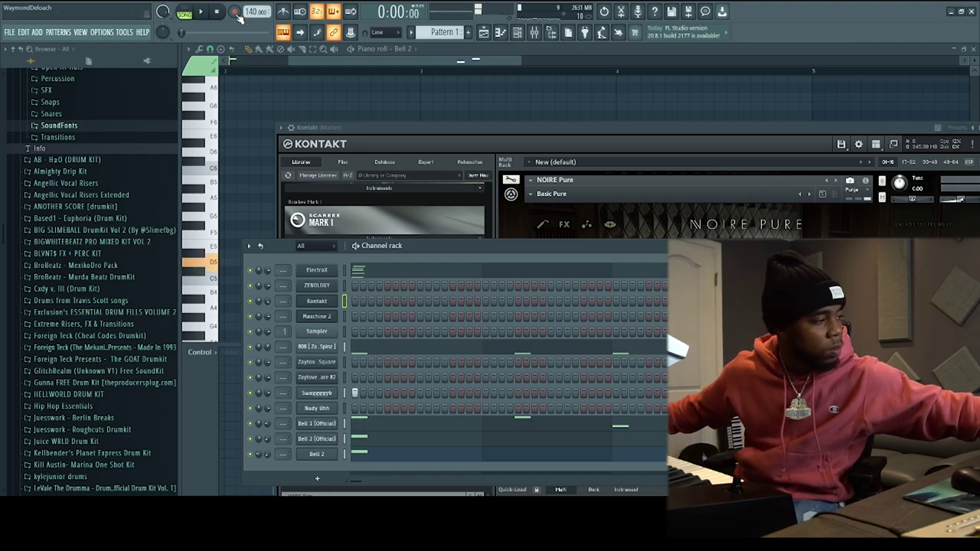
left_click(238, 15)
key("space")
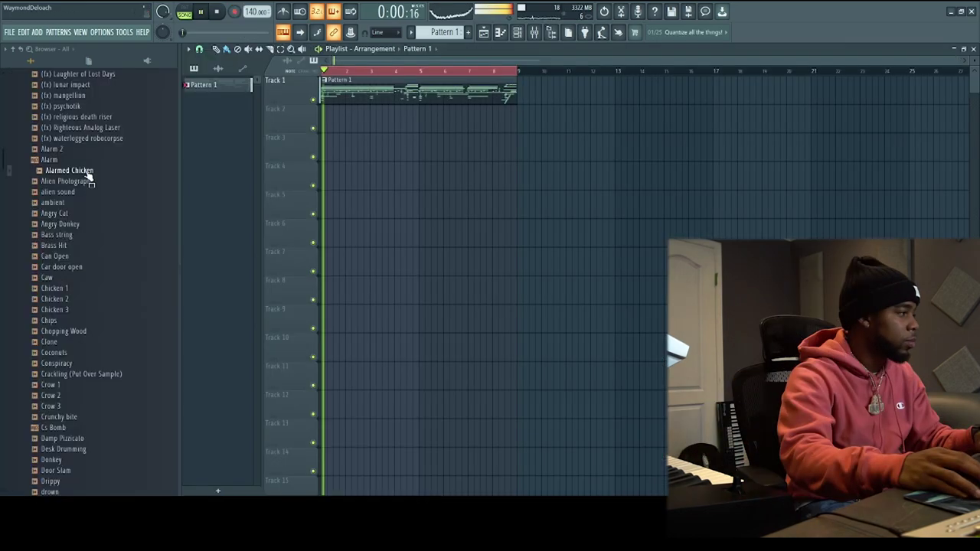
- Collapse the browser folders and record a string part on the Kontakt #2 channel loaded with Violins 2 Essential
left_click(14, 50)
key("F6")
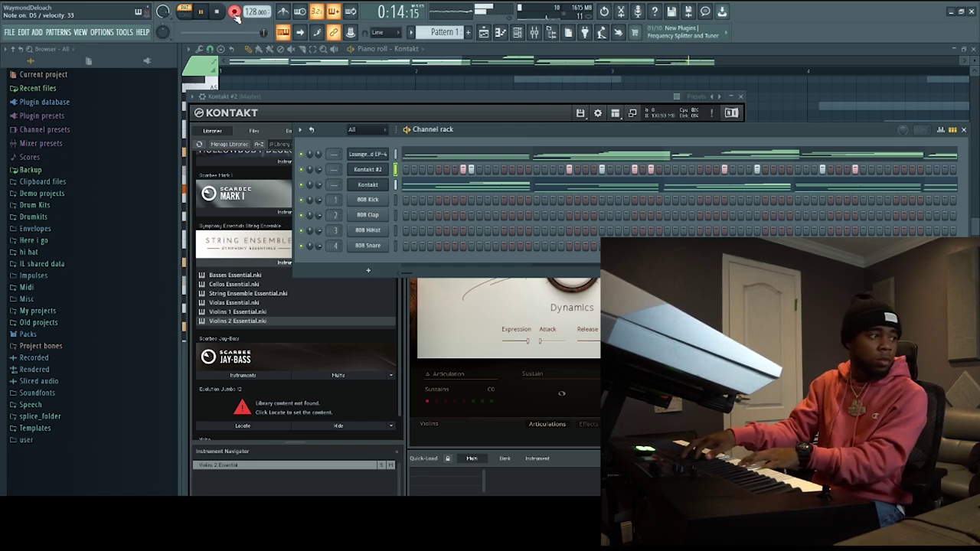
key("space")
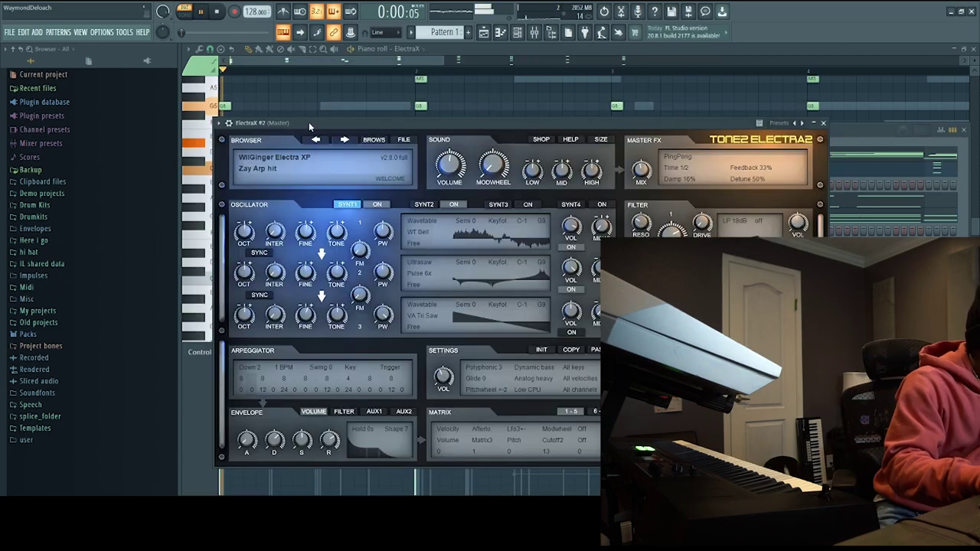
- Browse the ElectraX #2 patch types up to DJ Shawdi P - #CookUp, choose [Synth] Zay Wobble and close the synth window
left_click(375, 138)
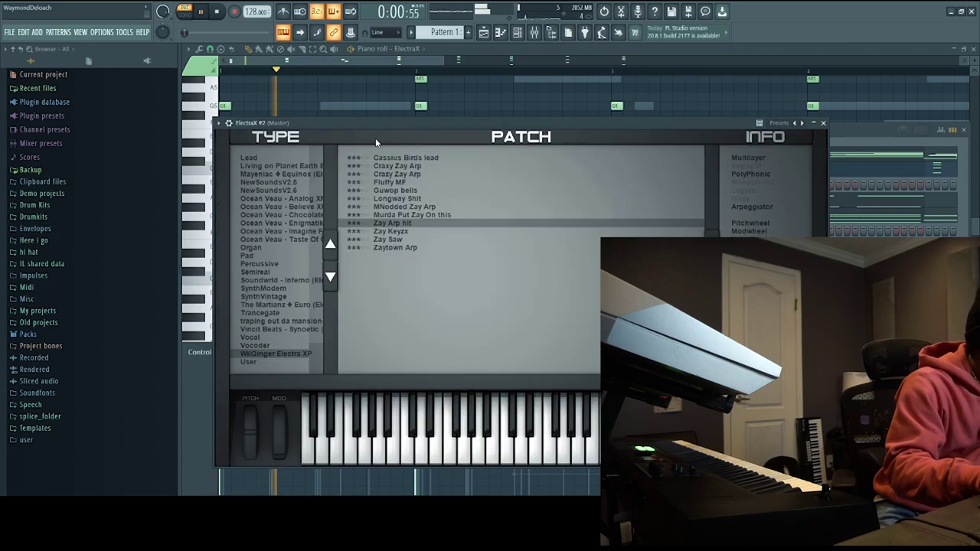
left_click(281, 202)
left_click(330, 243)
left_click(330, 242)
left_click(330, 242)
left_click(330, 243)
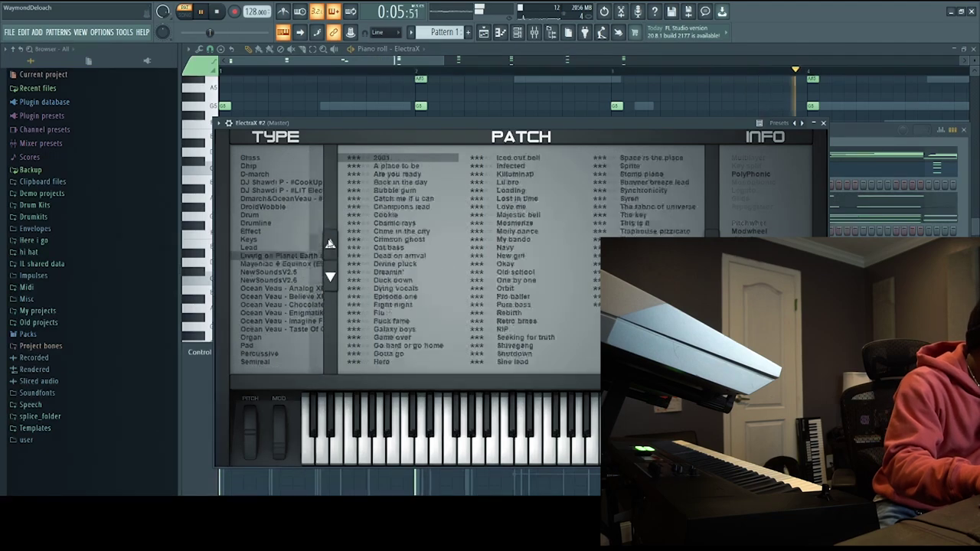
left_click(330, 243)
left_click(330, 242)
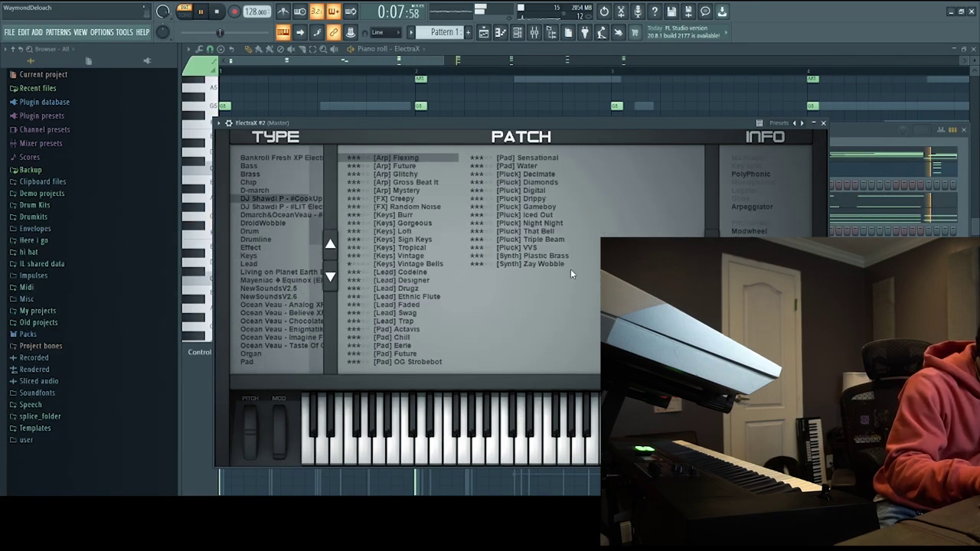
left_click(573, 264)
left_click(824, 123)
- Move the late G5, C5 and C6 notes of the ElectraX chord onto the start of bar 5
scroll(618, 62, "down", 5)
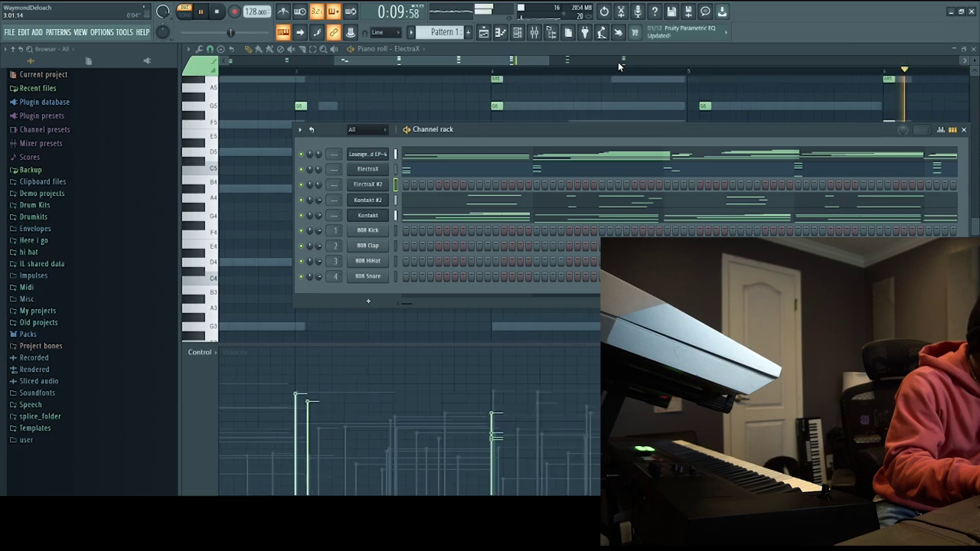
left_click(491, 74)
scroll(492, 77, "down", 4)
scroll(391, 204, "up", 3)
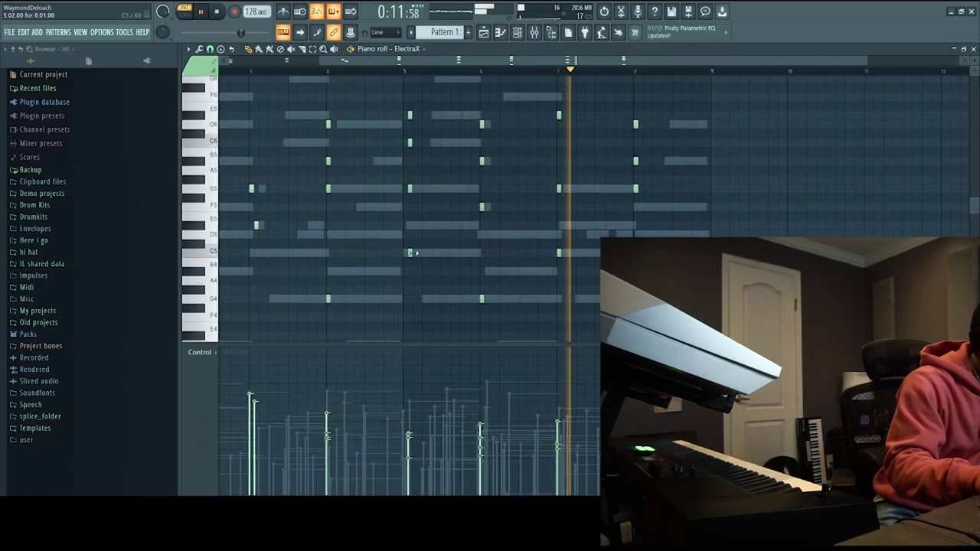
left_click_drag(410, 189, 405, 189)
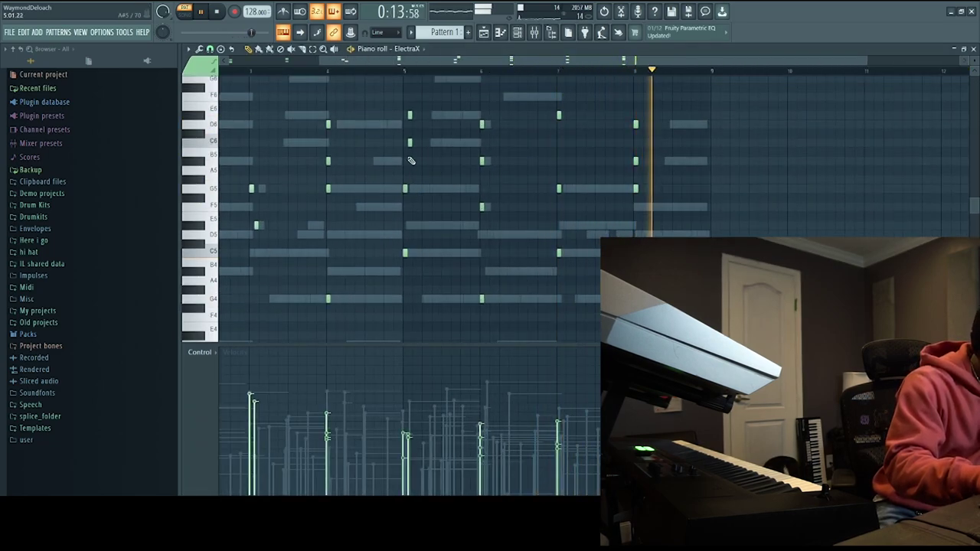
left_click_drag(410, 143, 406, 143)
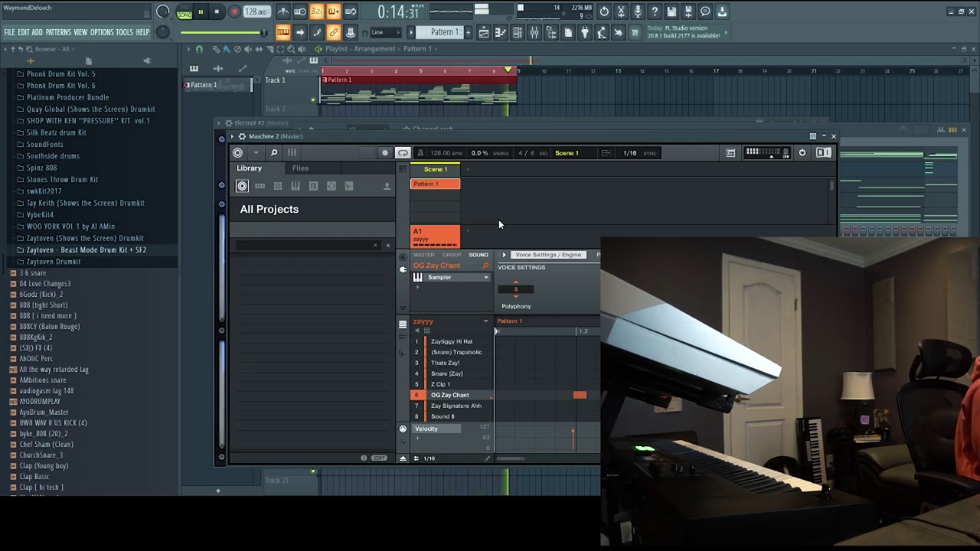
- Open the Zaytoven Drumkit folder and look through its samples
left_click(53, 261)
scroll(77, 314, "down", 10)
scroll(77, 314, "down", 10)
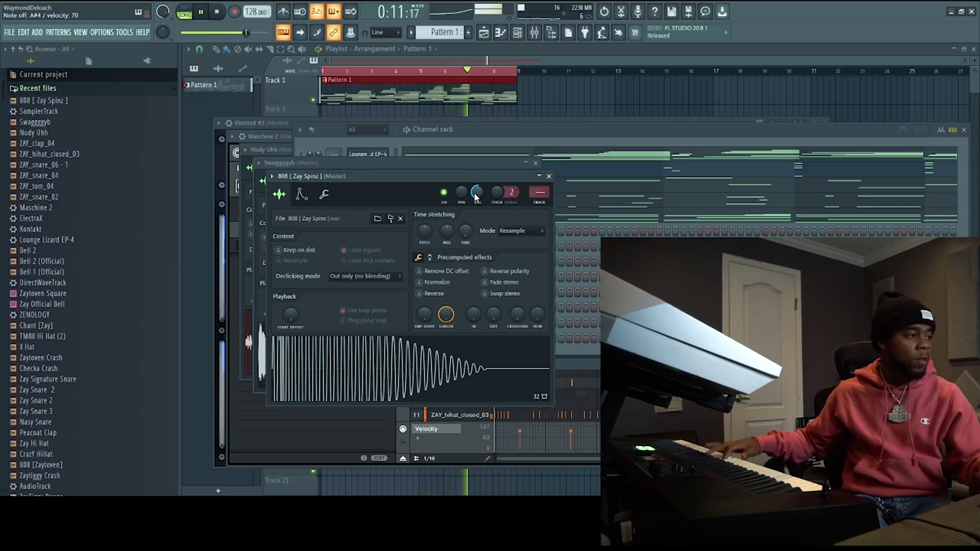
- Record the 808 [Zay Spinz] bass line and a ZENOLOGY Square Ld 7 lead part from the keyboard
key("space")
key("space")
left_click(236, 13)
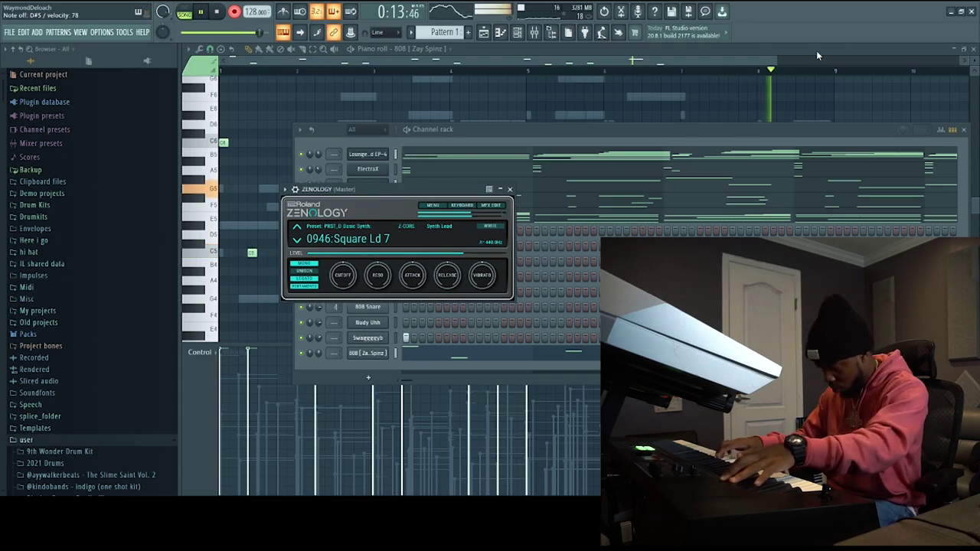
key("space")
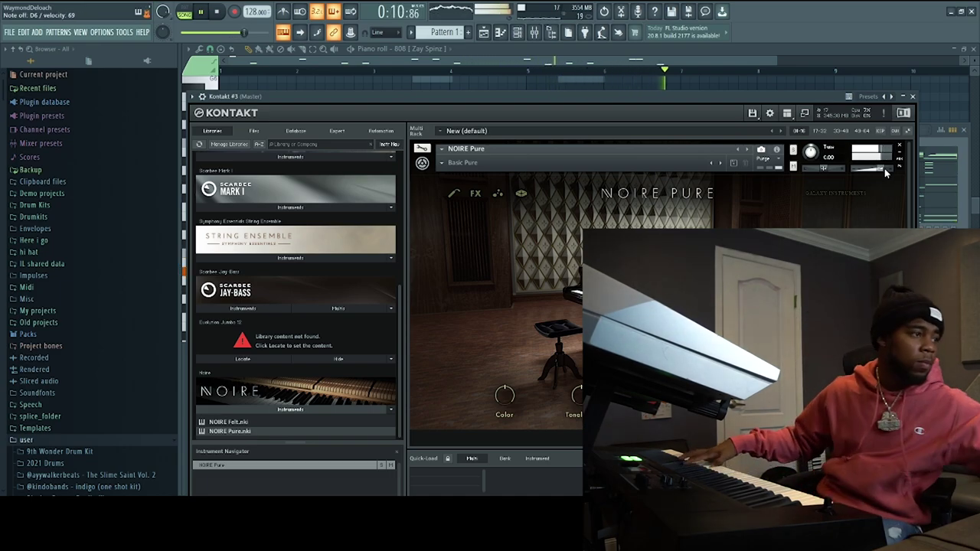
- Audition the open hats in the Zaytoven (Shows the Screen) Drumkit and load Slide Oh as a new channel
left_click(963, 195)
key("space")
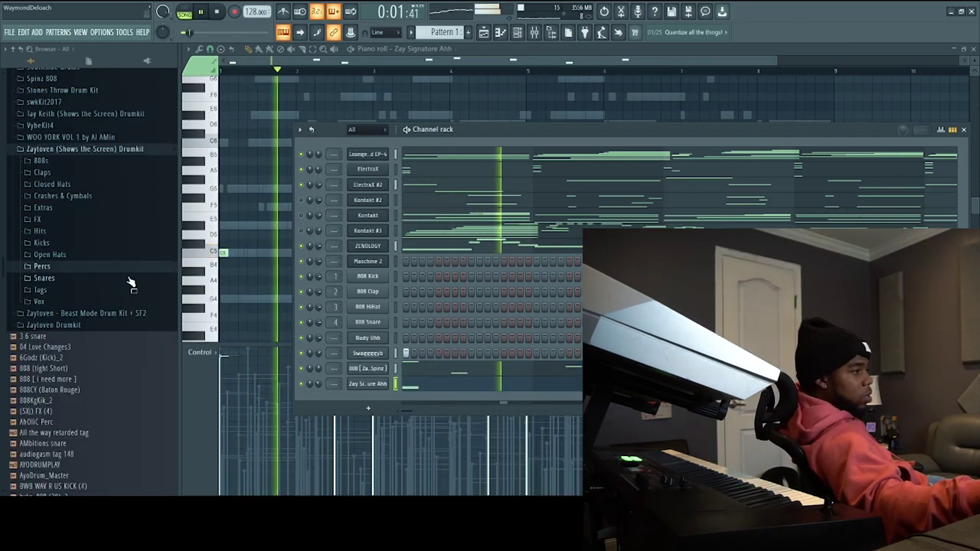
left_click(49, 254)
left_click(77, 276)
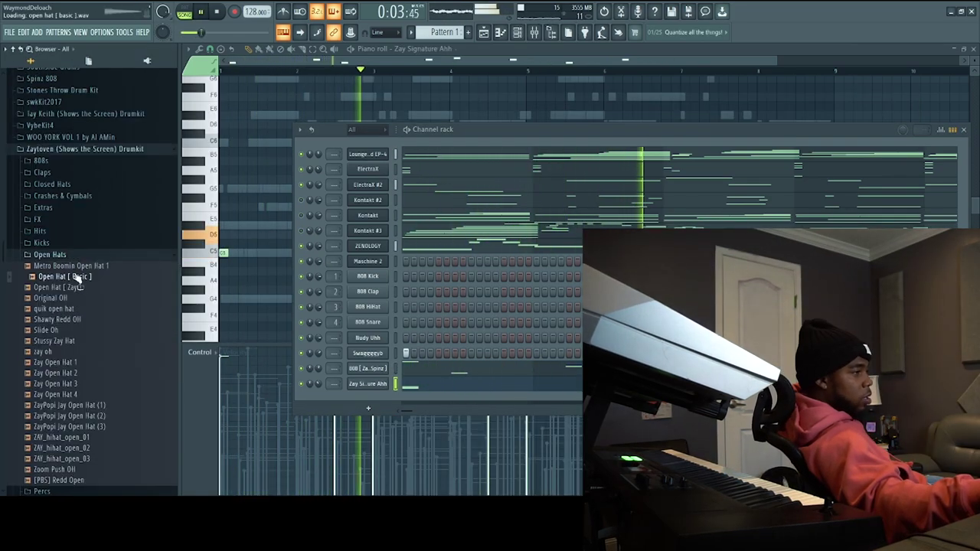
left_click(69, 298)
key("Down")
key("Down")
key("Down")
key("Down")
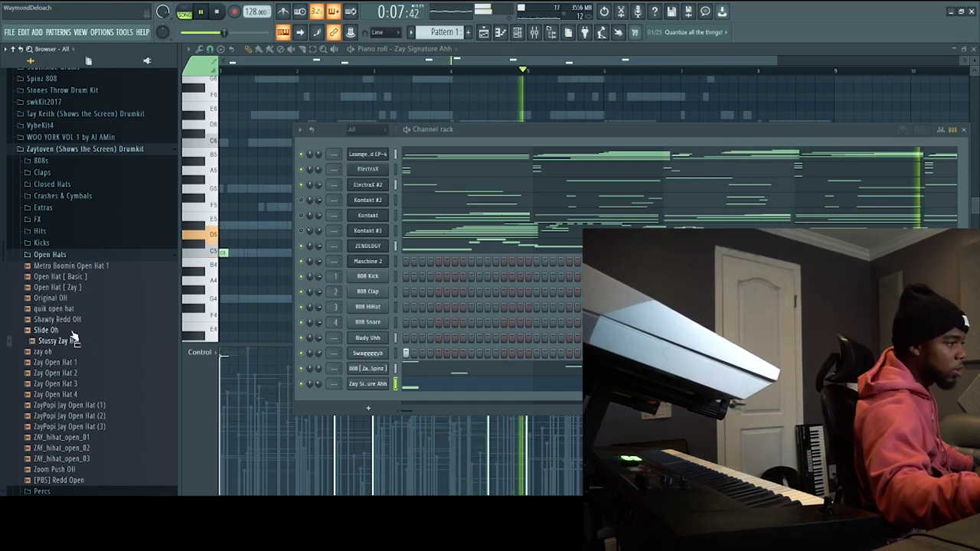
left_click_drag(48, 330, 398, 399)
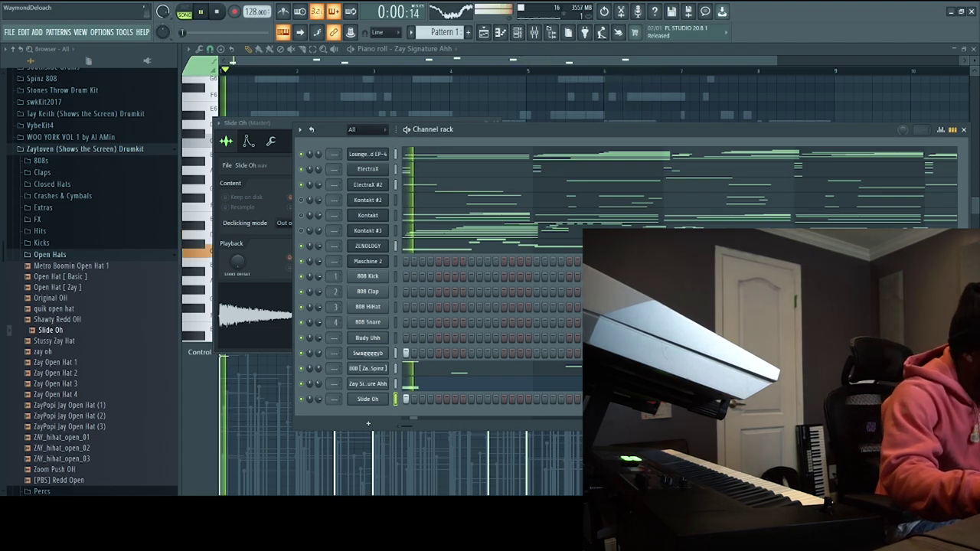
- Program Slide Oh hits at the start of bars 1 and 3 and step 5 of bars 2 and 4, and duplicate them into bars 5 to 8
left_click(571, 401)
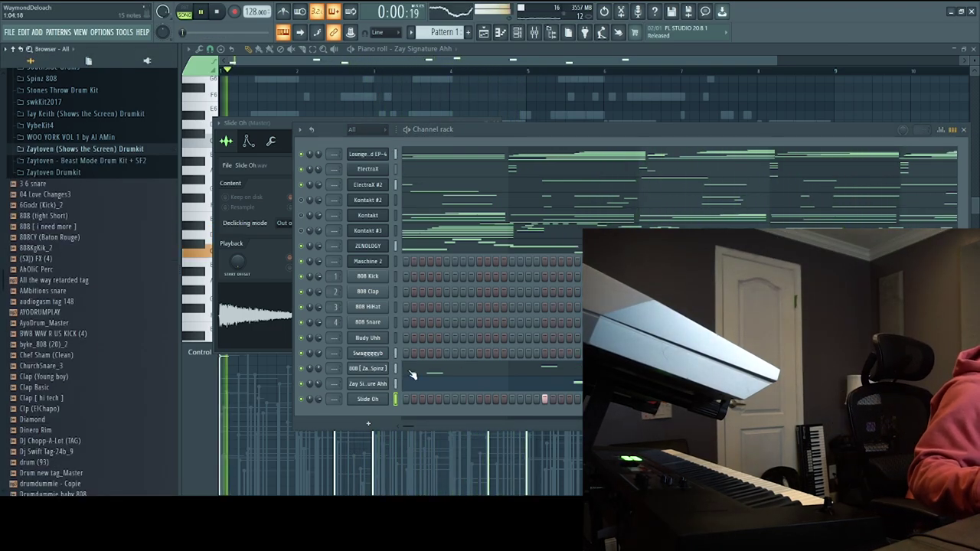
key("F7")
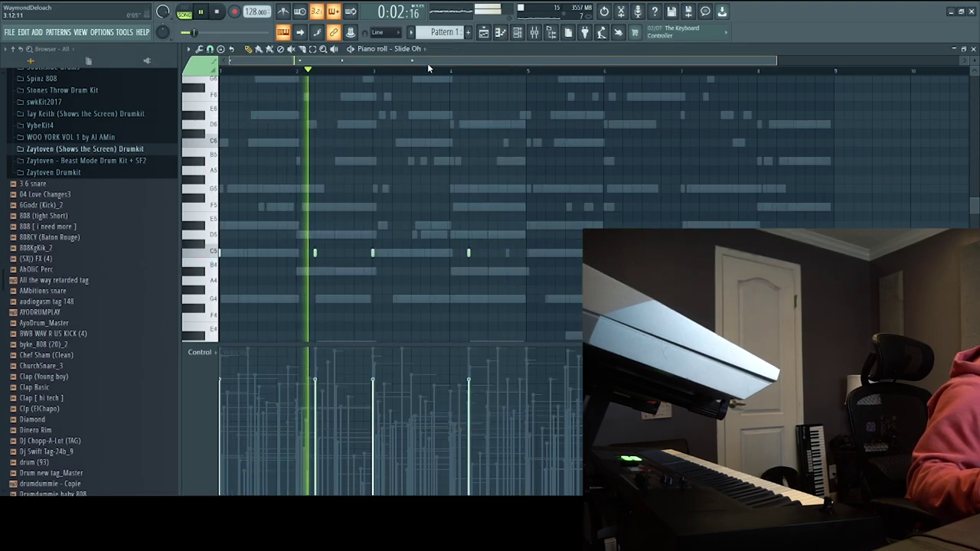
key("F6")
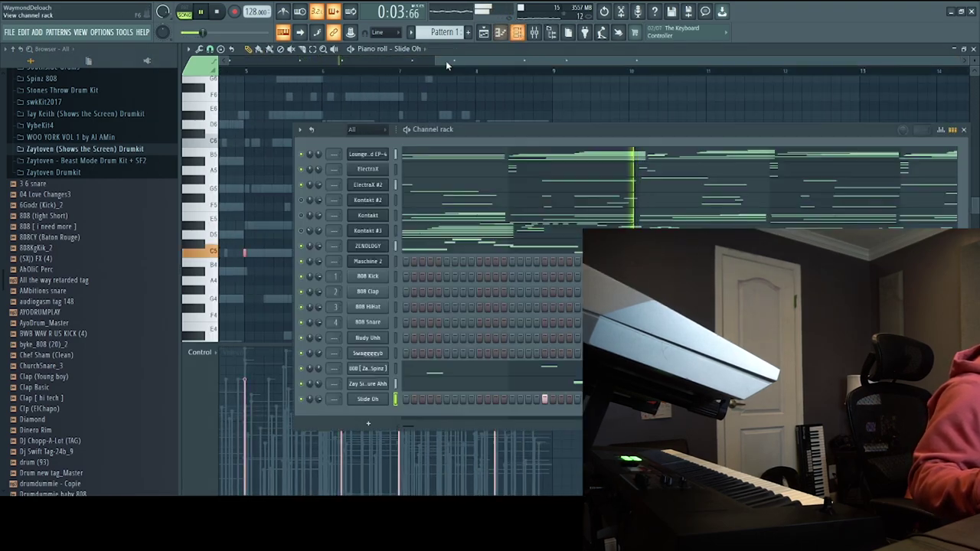
left_click(1, 182)
mouse_move(246, 252)
left_mouse_down()
mouse_move(258, 250)
mouse_move(243, 250)
left_mouse_up()
- Look through the drum kit folders, open 808 + Bass in kylejunior drums, and bring up the channel rack
scroll(33, 267, "down", 5)
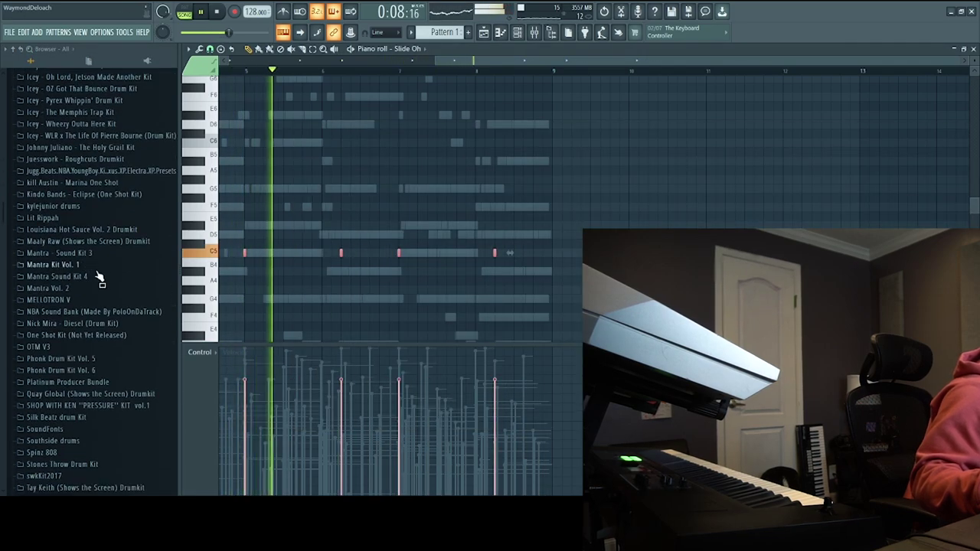
scroll(97, 287, "down", 5)
scroll(84, 222, "up", 6)
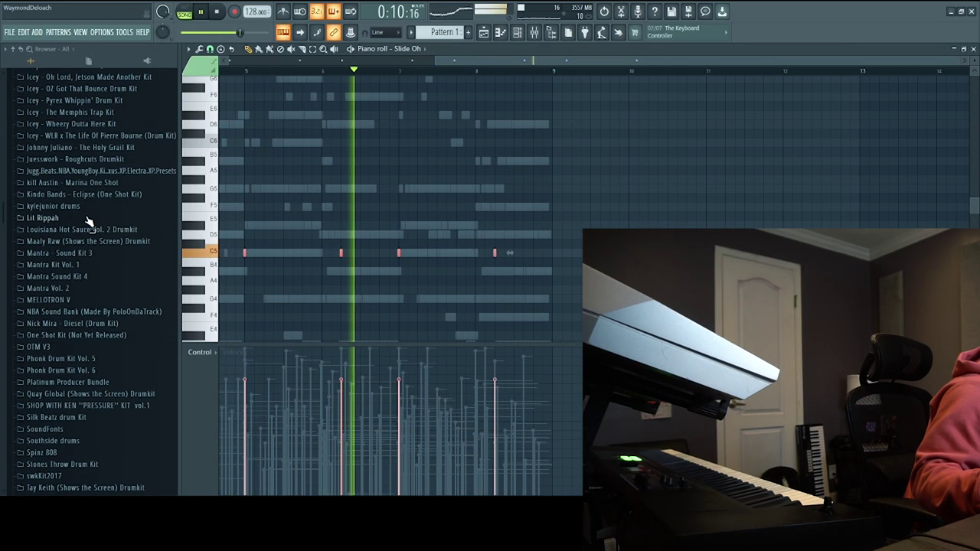
left_click(76, 207)
left_click(74, 221)
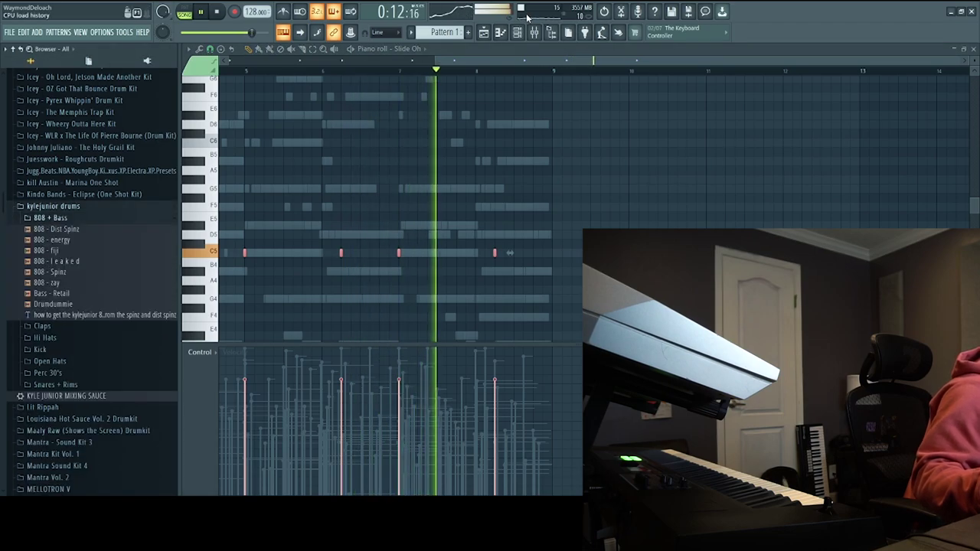
left_click(518, 31)
key("space")
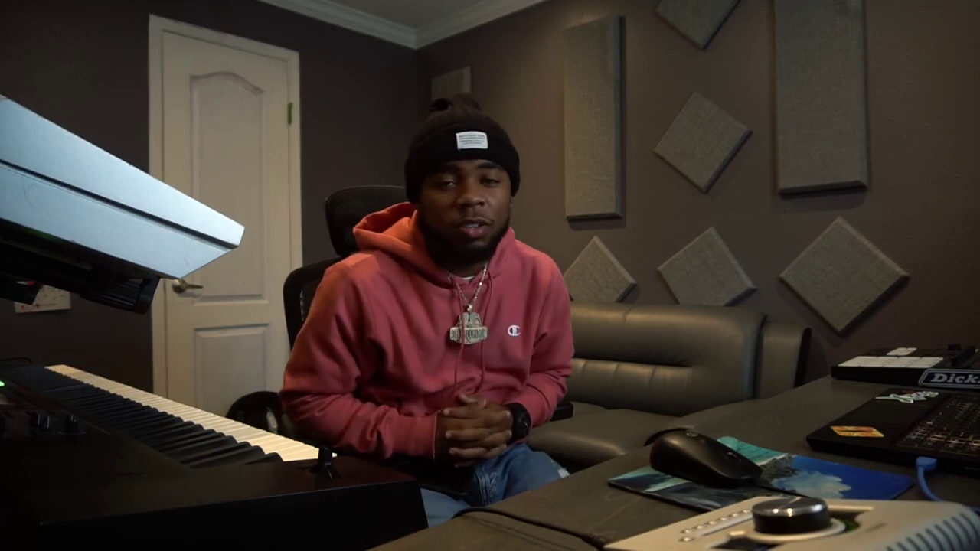